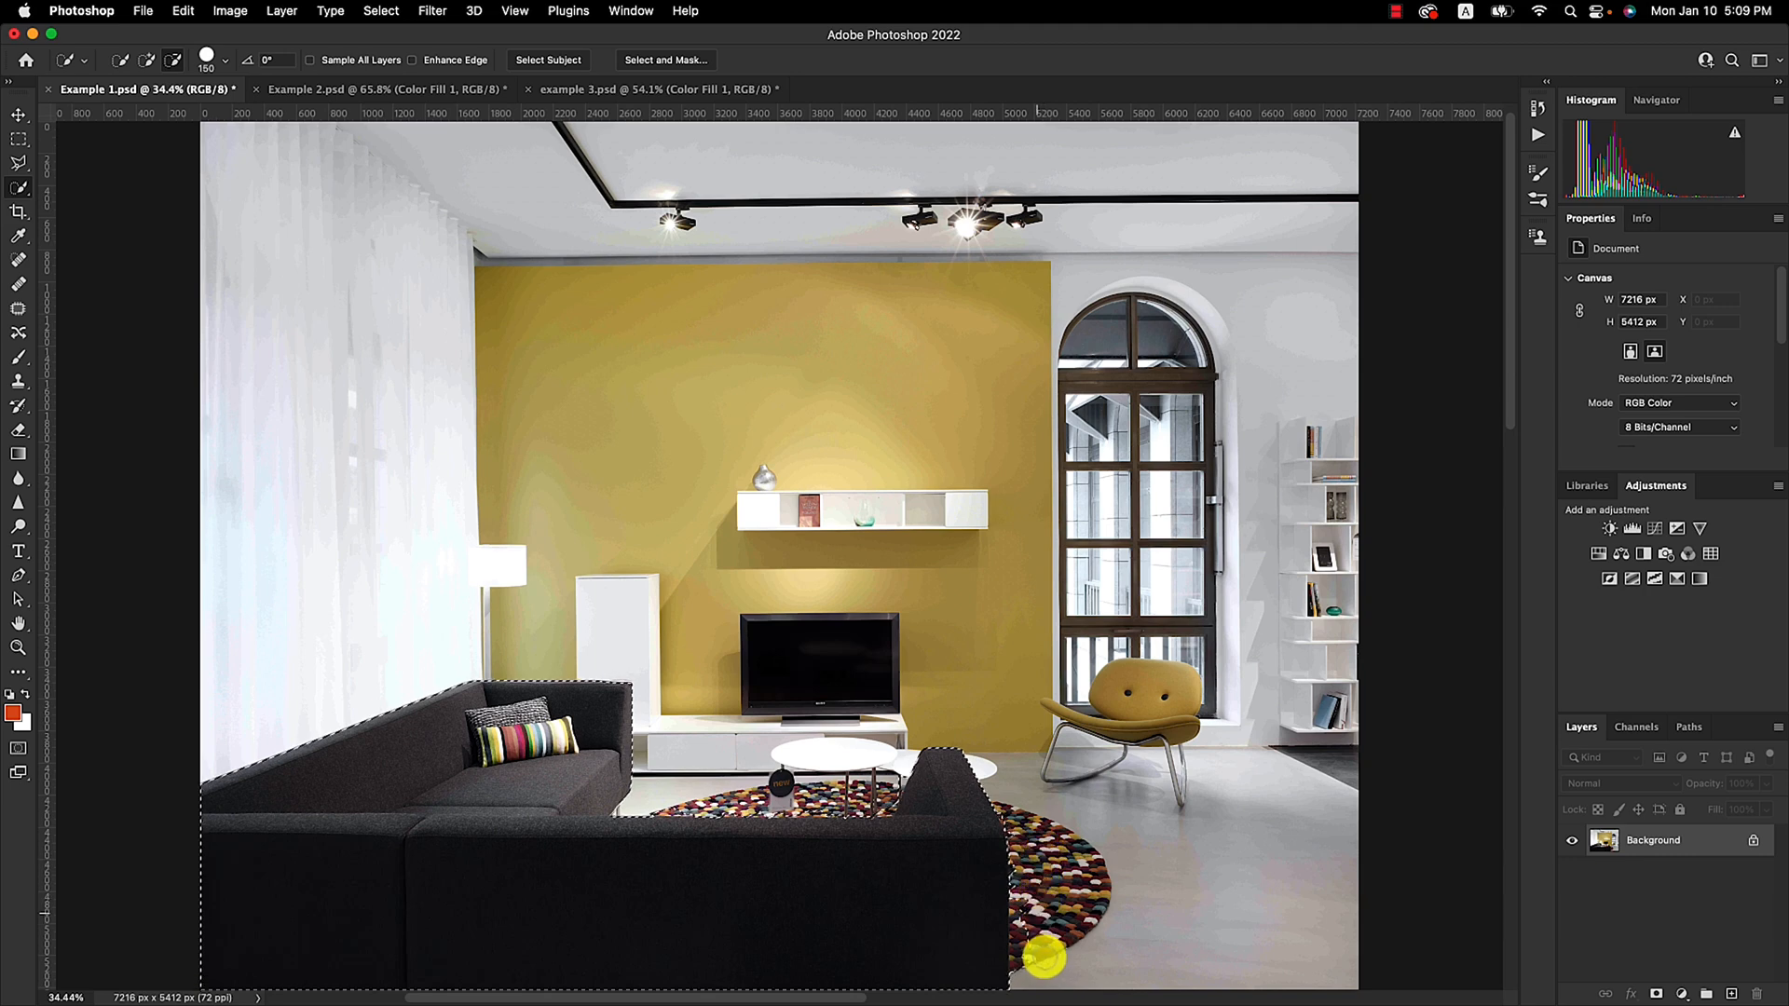
Step: Subtract the stray rug area along the sofa's back edge from the sofa selection using the Polygonal Lasso tool
left_click_drag(1030, 906, 1032, 974)
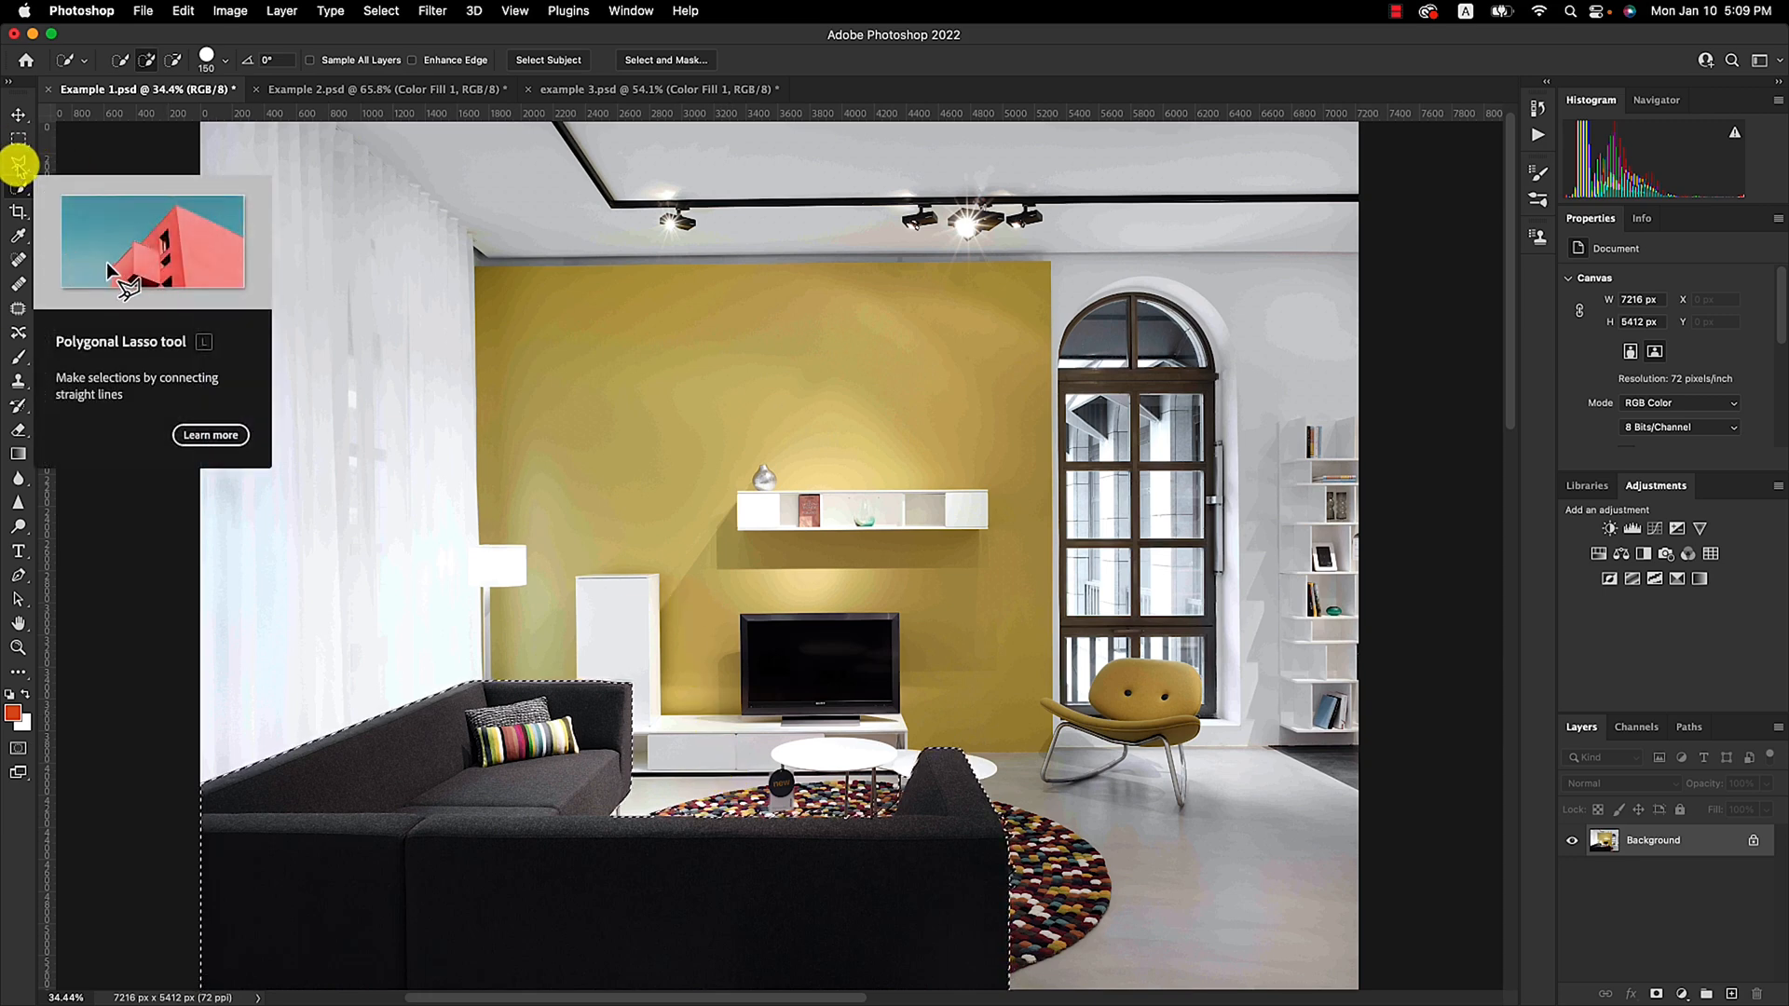
left_click(19, 166)
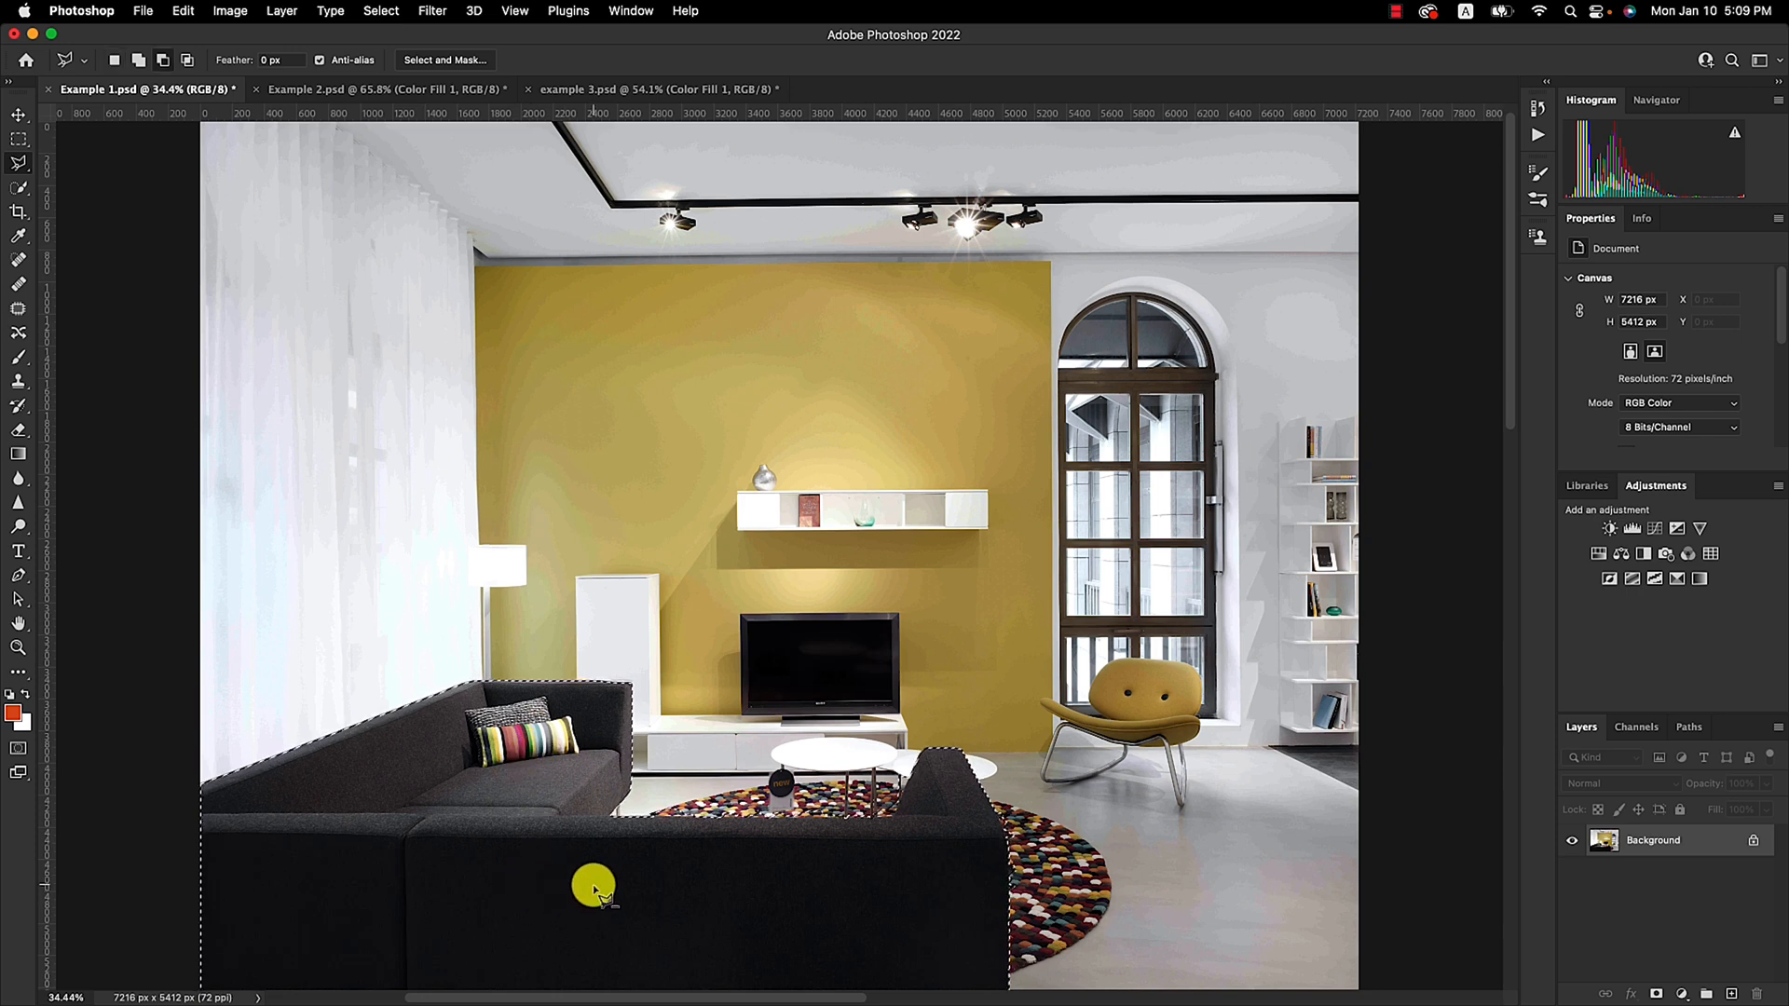
scroll(594, 859, "up", 3)
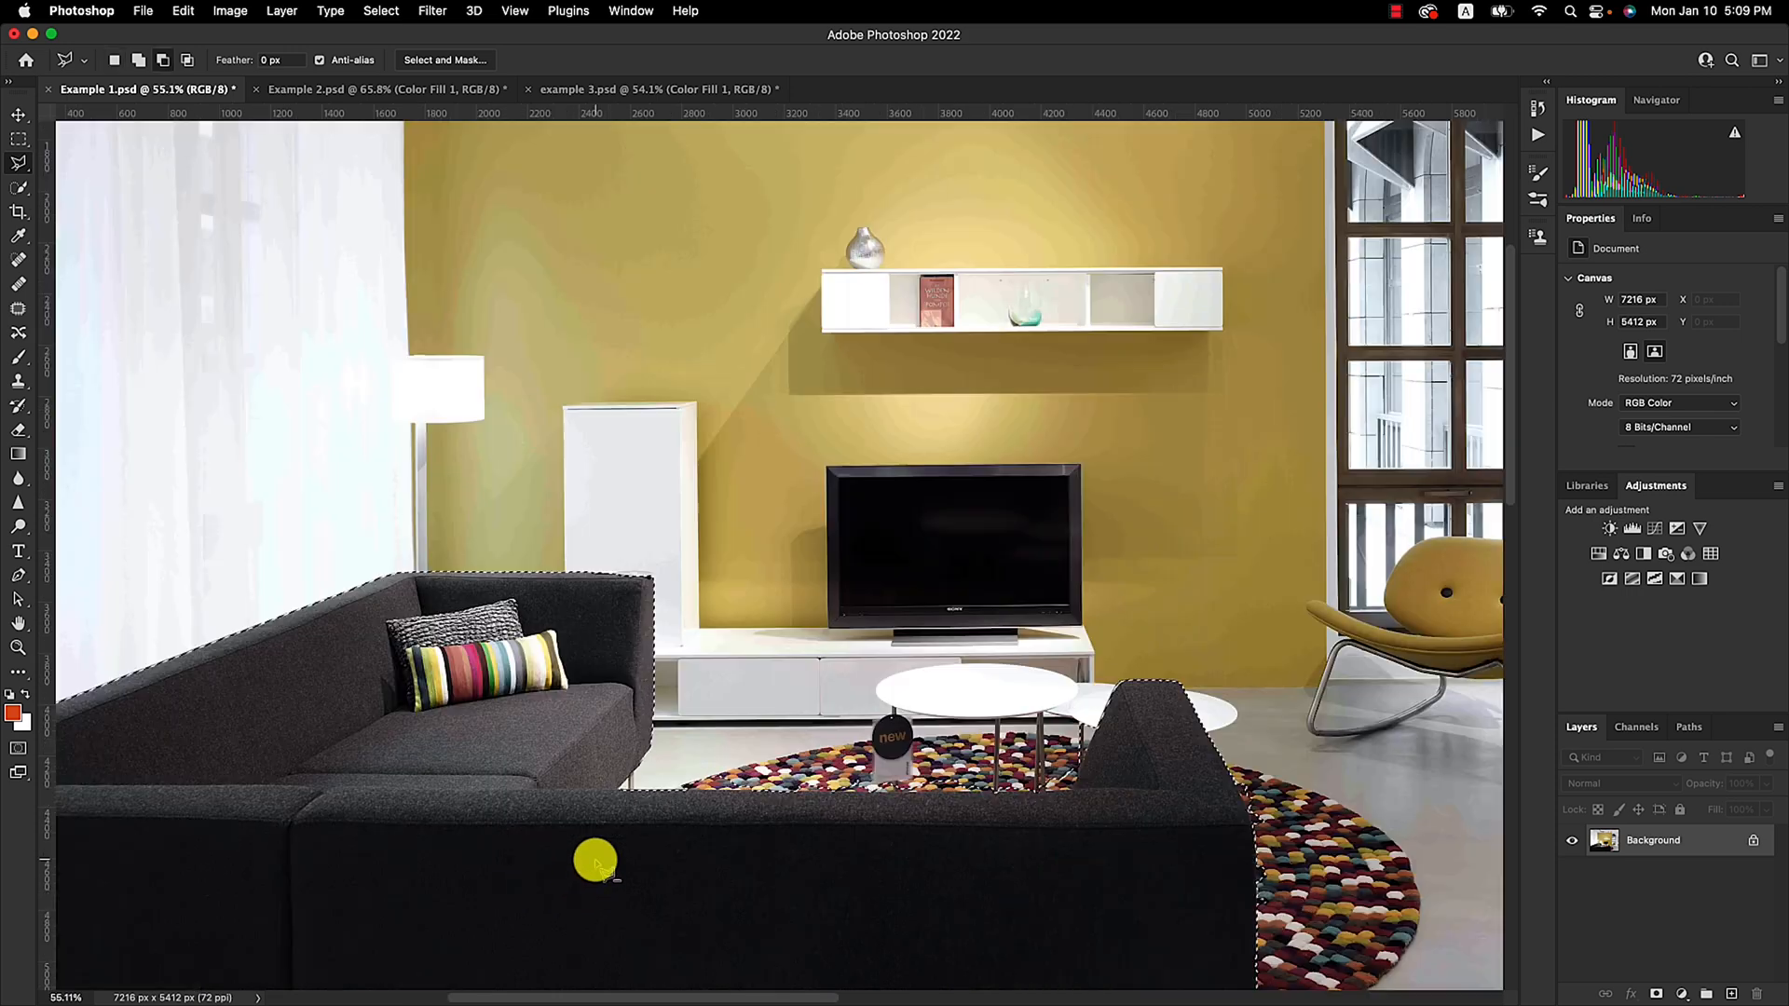
scroll(595, 859, "up", 5)
left_click_drag(818, 729, 427, 757)
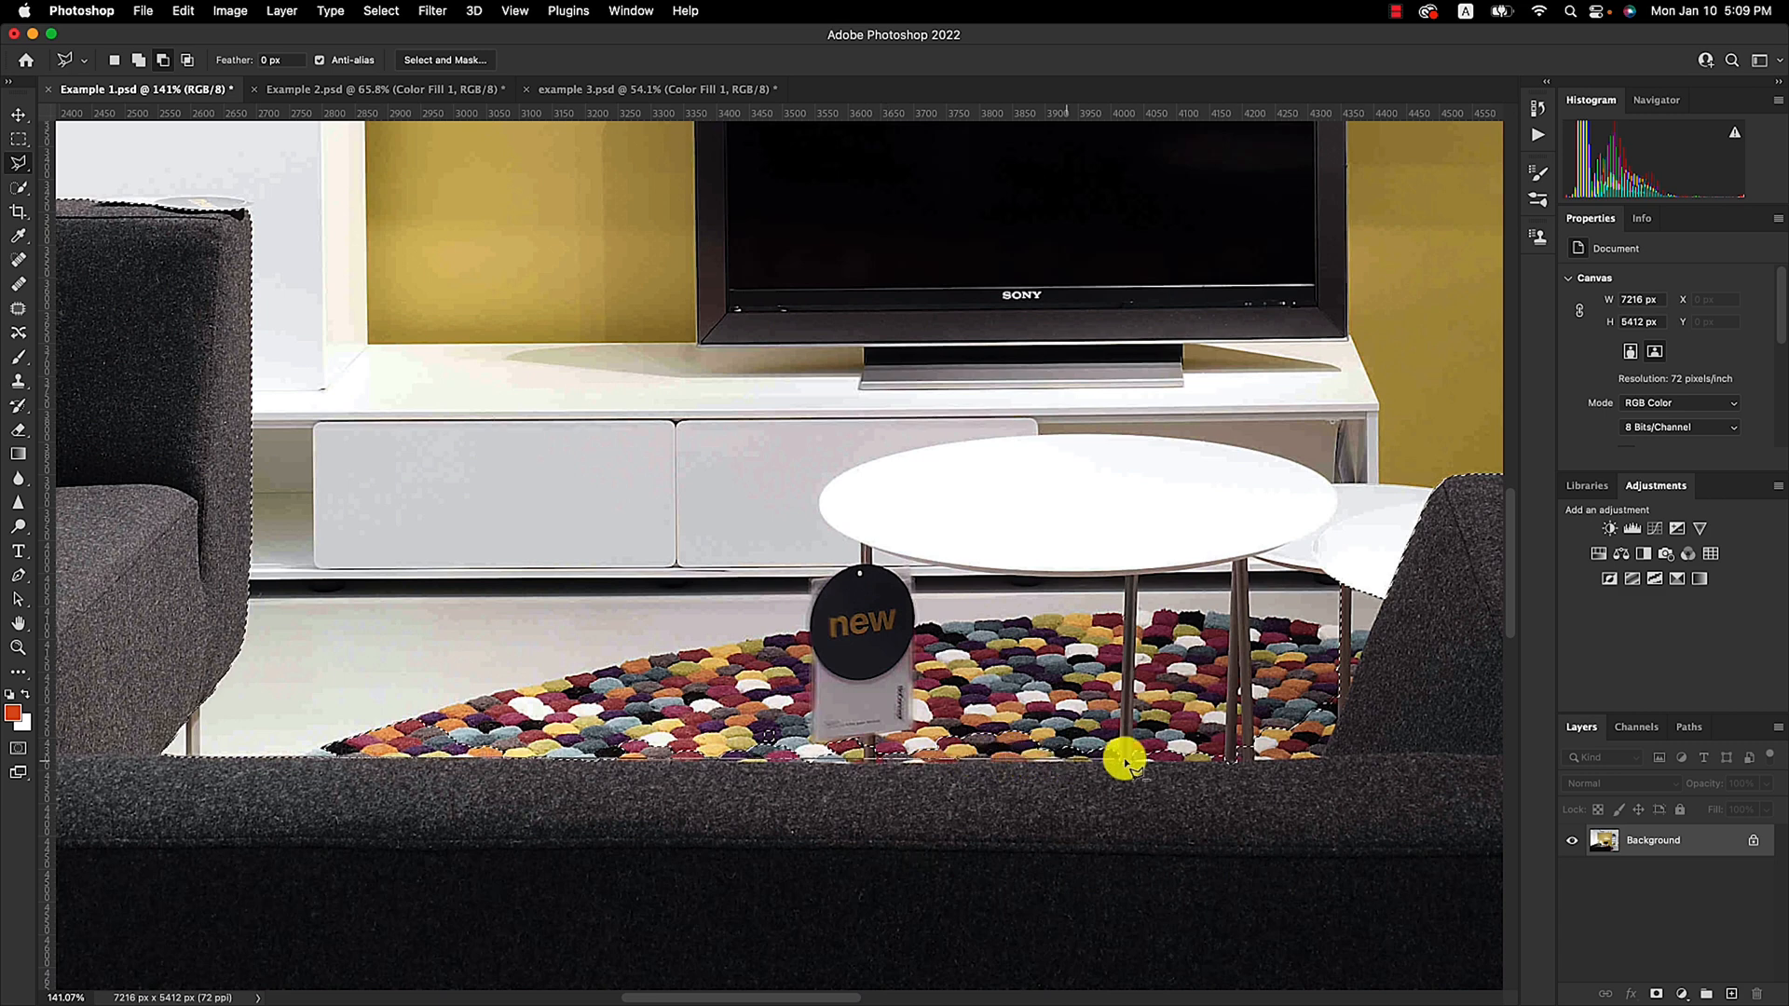
left_click(1322, 758)
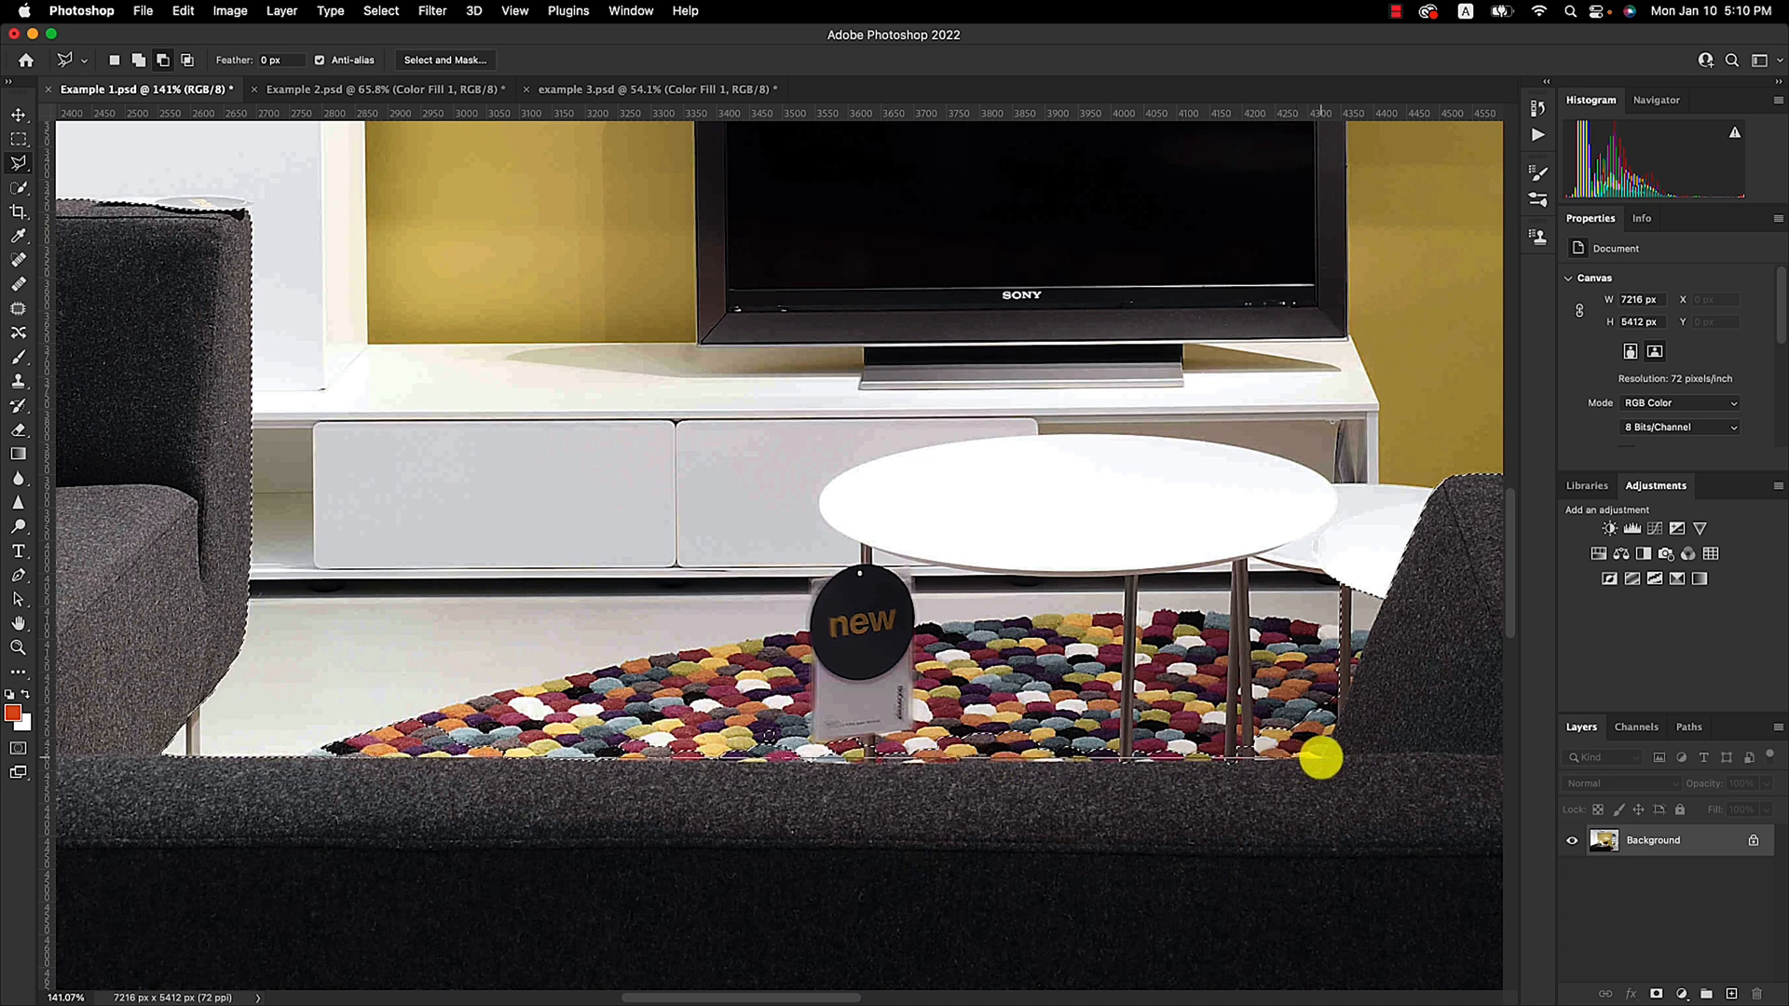
left_click(1386, 593)
left_click(1292, 508)
left_click(336, 632)
left_click(315, 753)
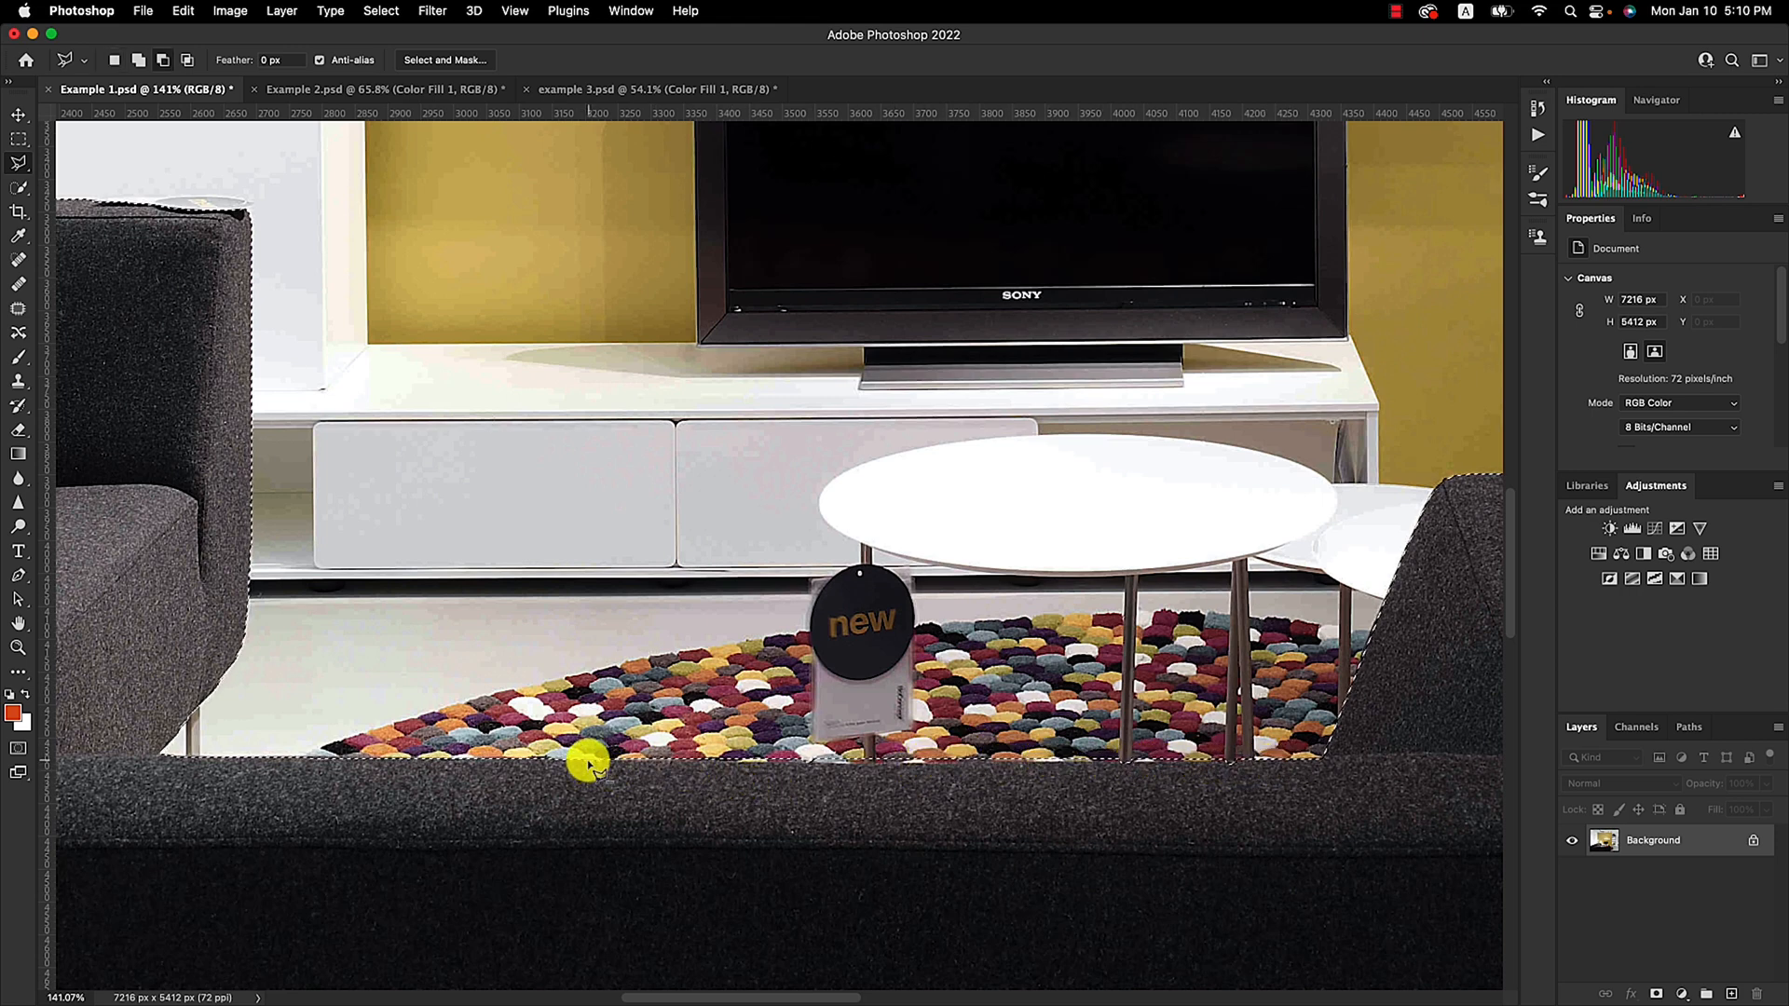
left_click(1294, 761)
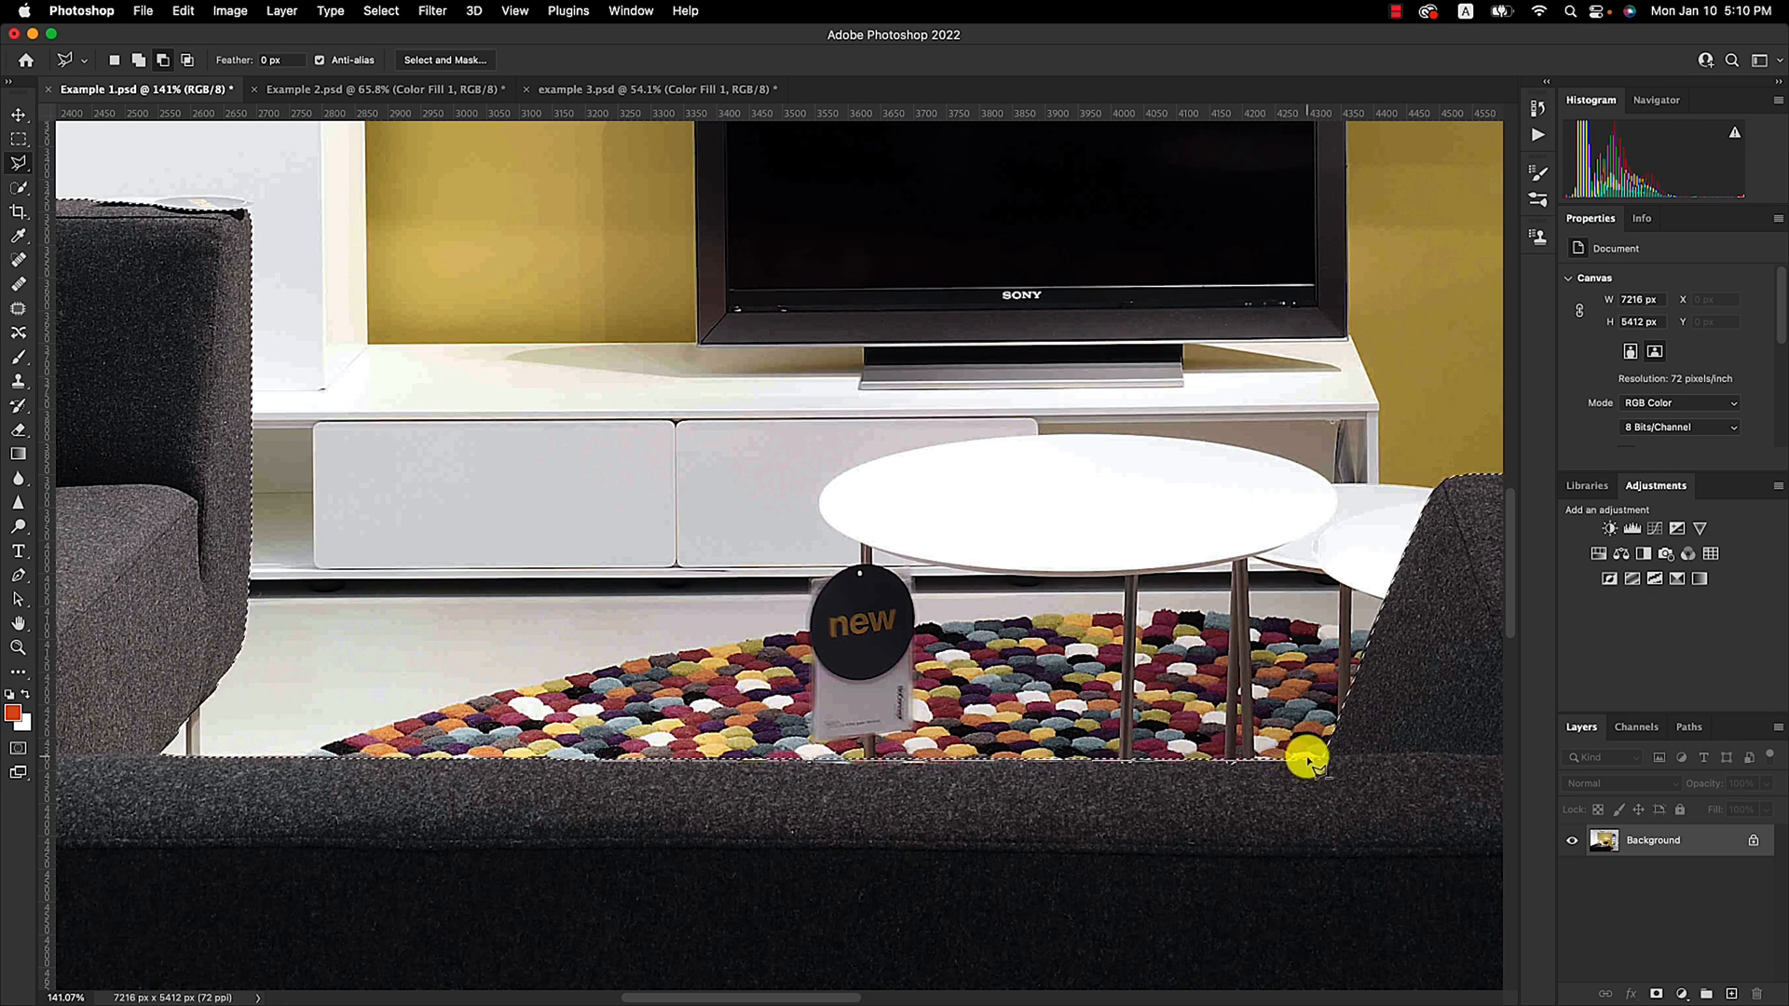
left_click(585, 759)
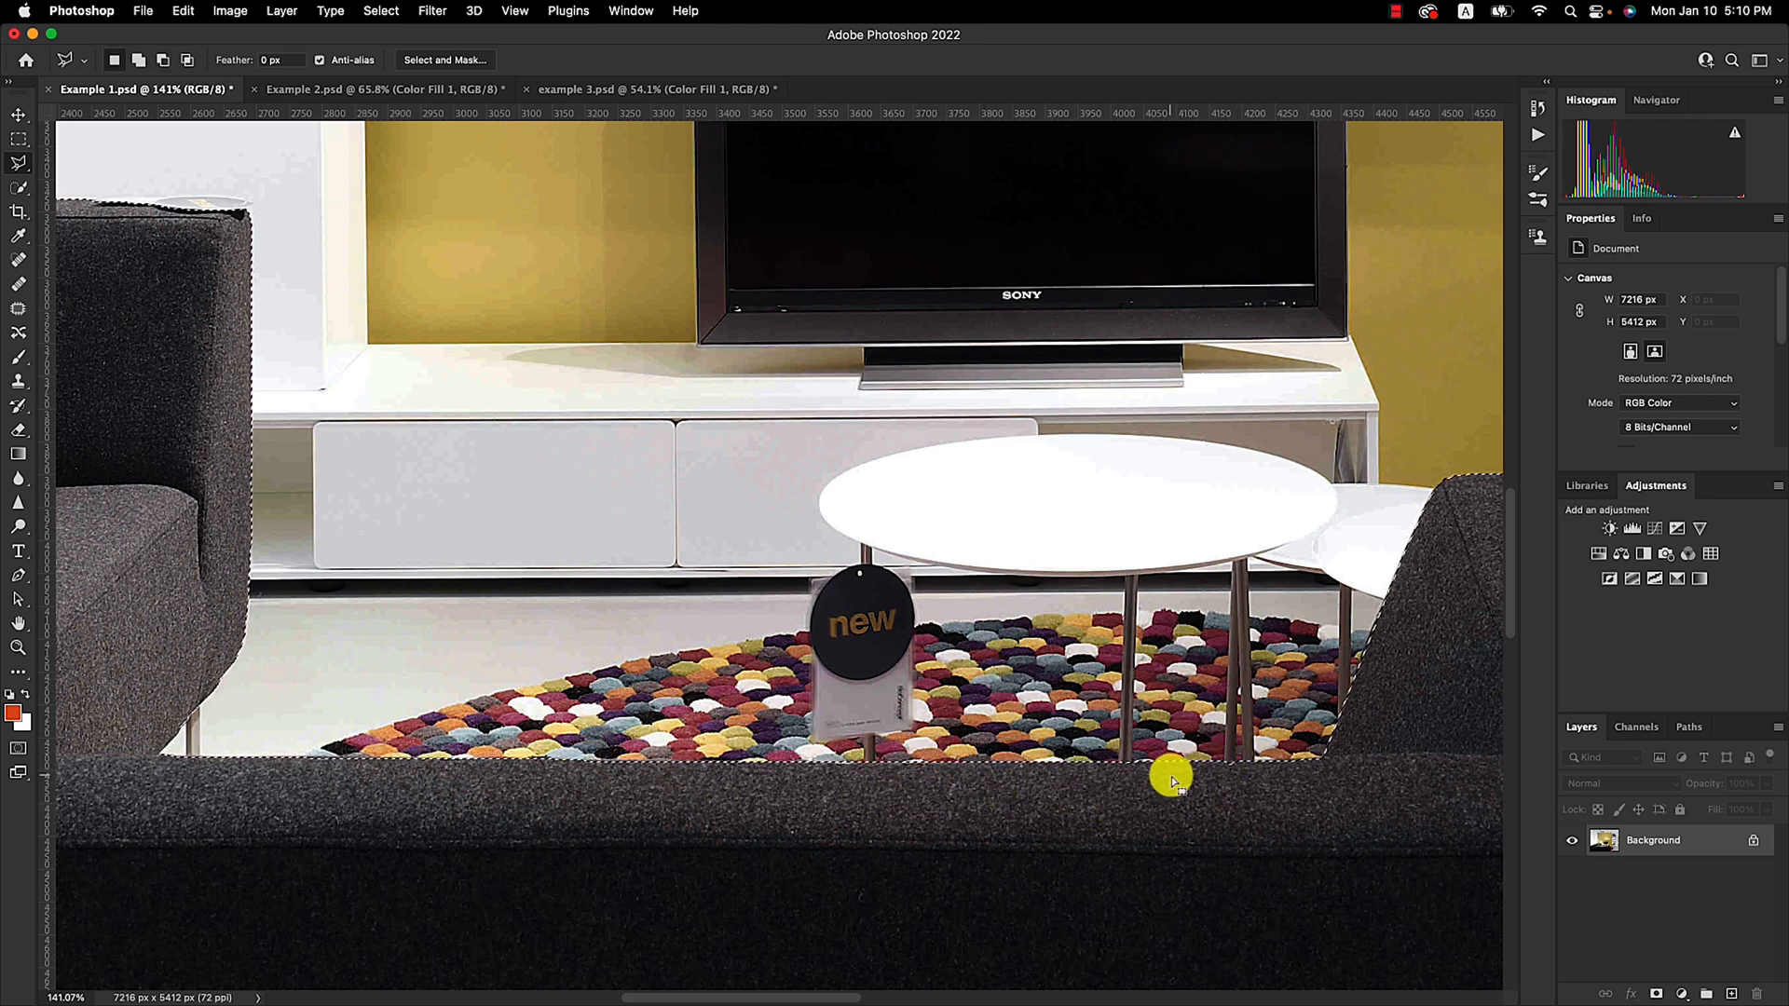
key("shift")
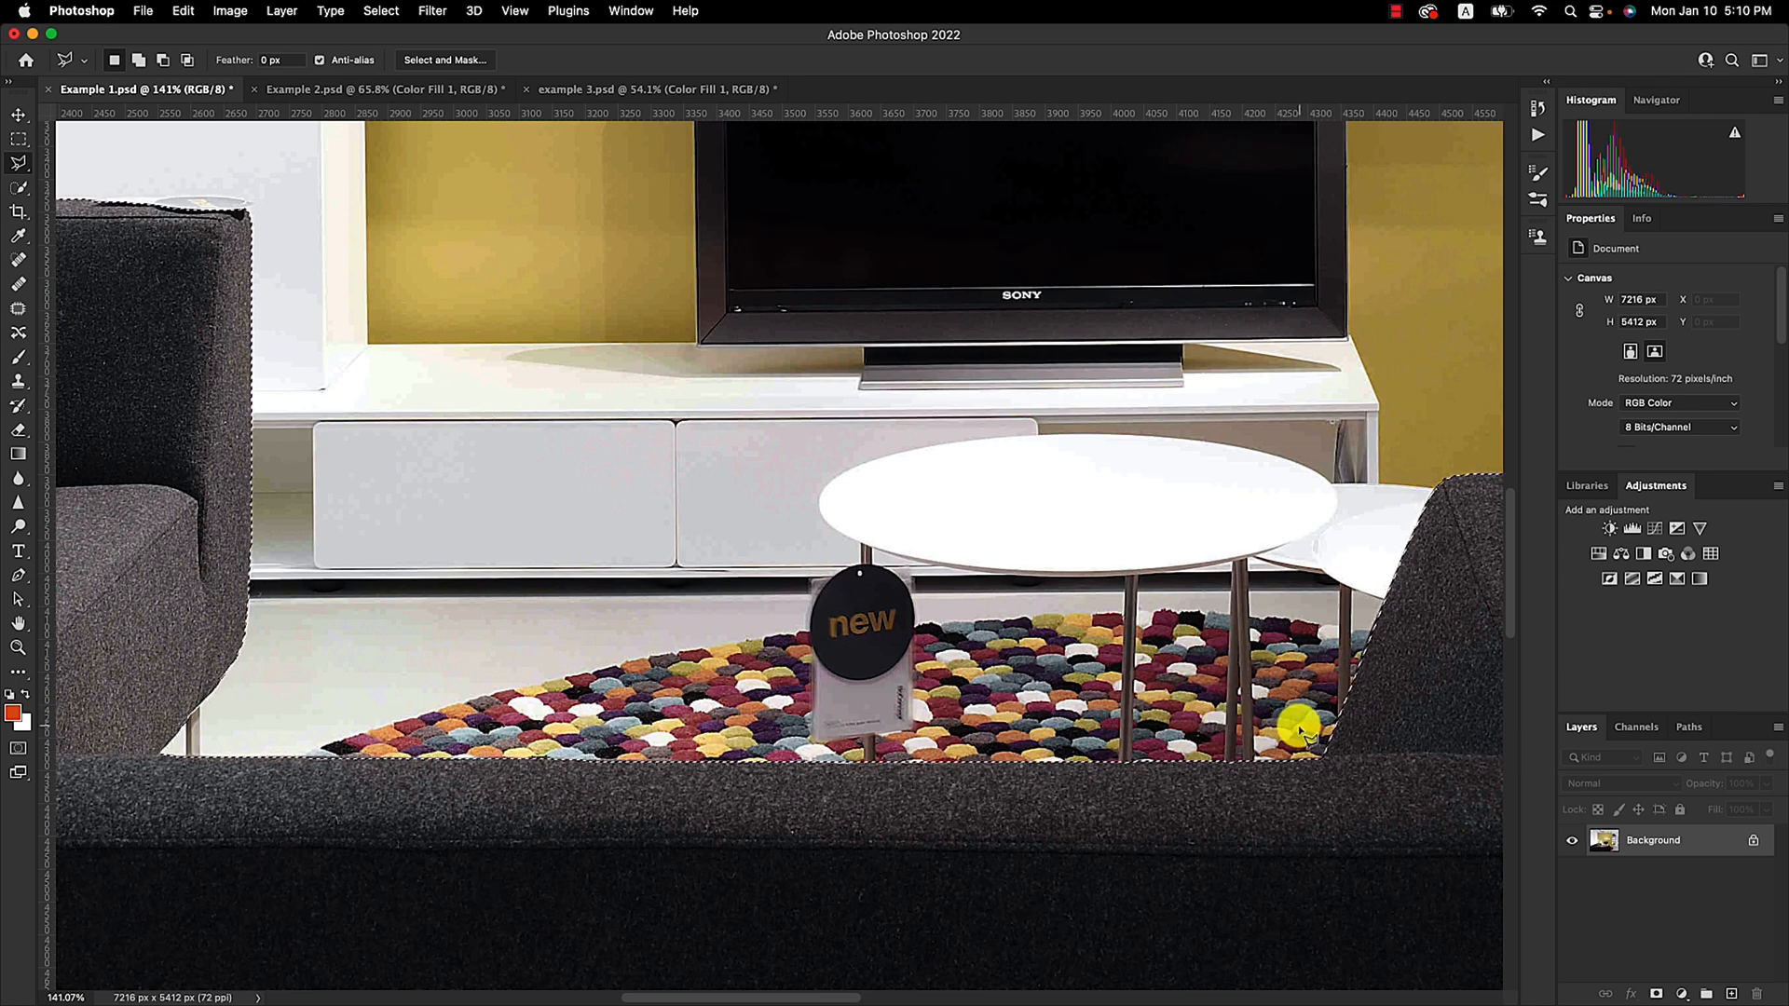
Step: Subtract the rug overlap beside the sofa's right armrest from the selection with the Polygonal Lasso
left_click_drag(1358, 647, 484, 703)
left_click_drag(901, 855, 591, 523)
left_click_drag(624, 640, 565, 602)
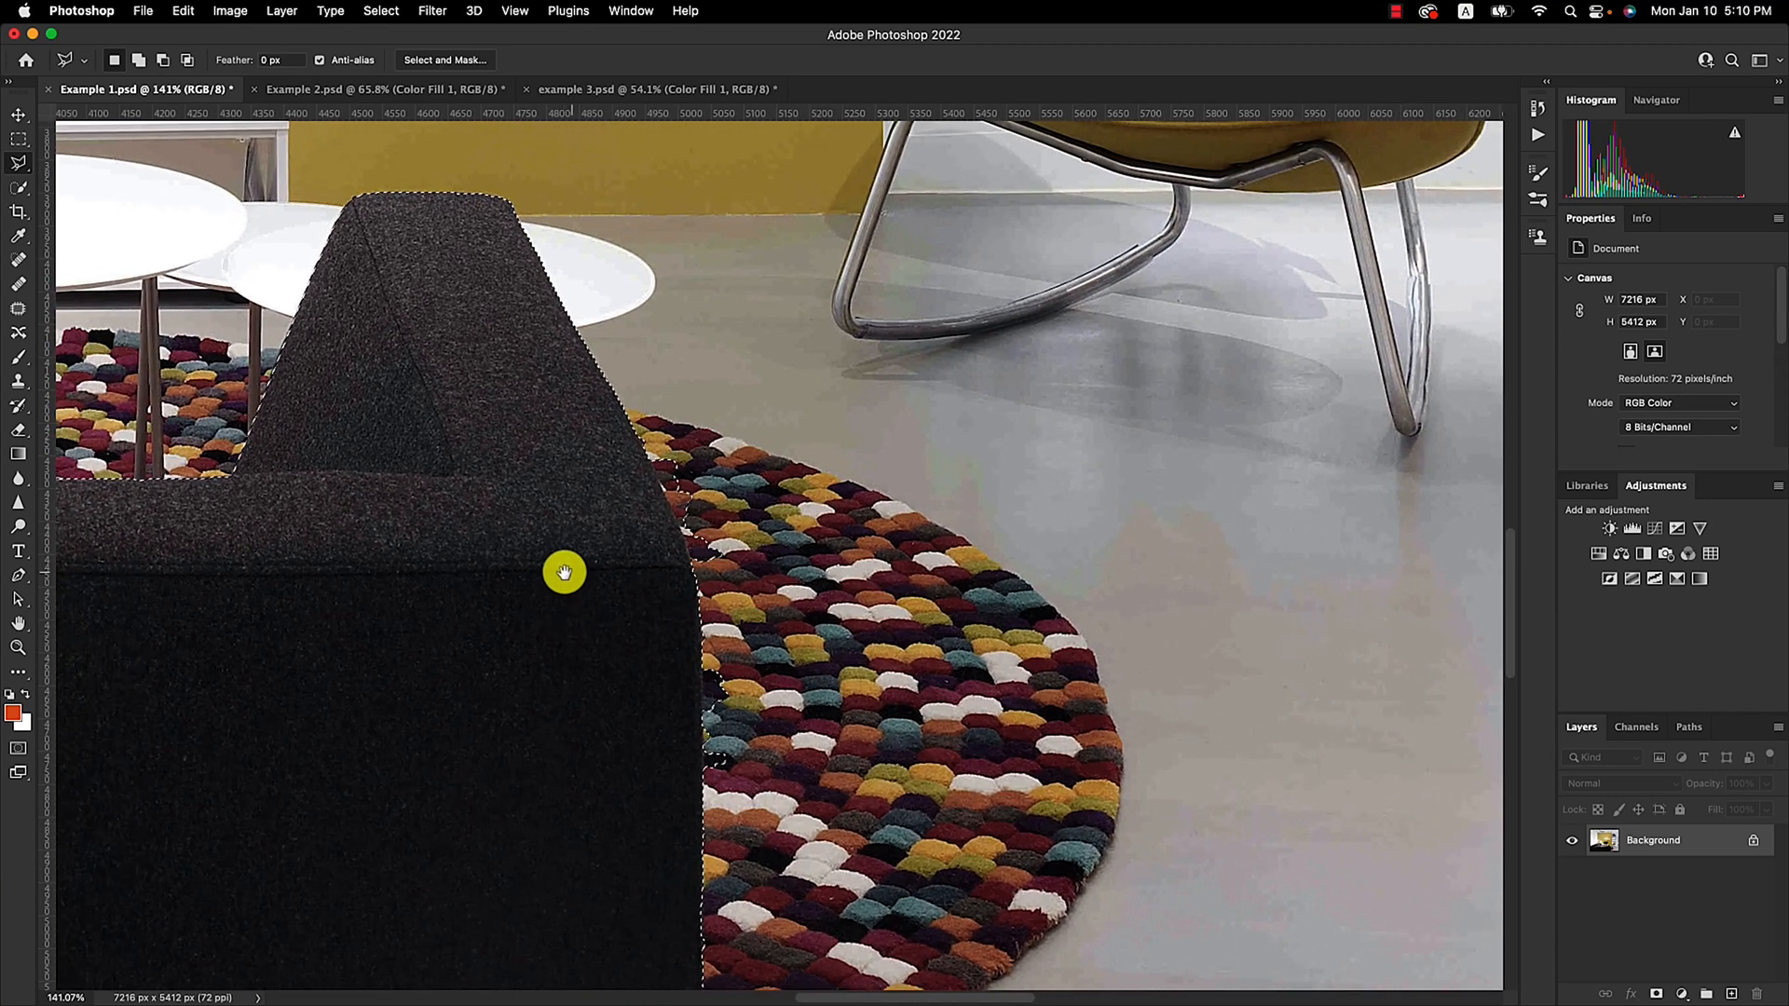
left_click(629, 418)
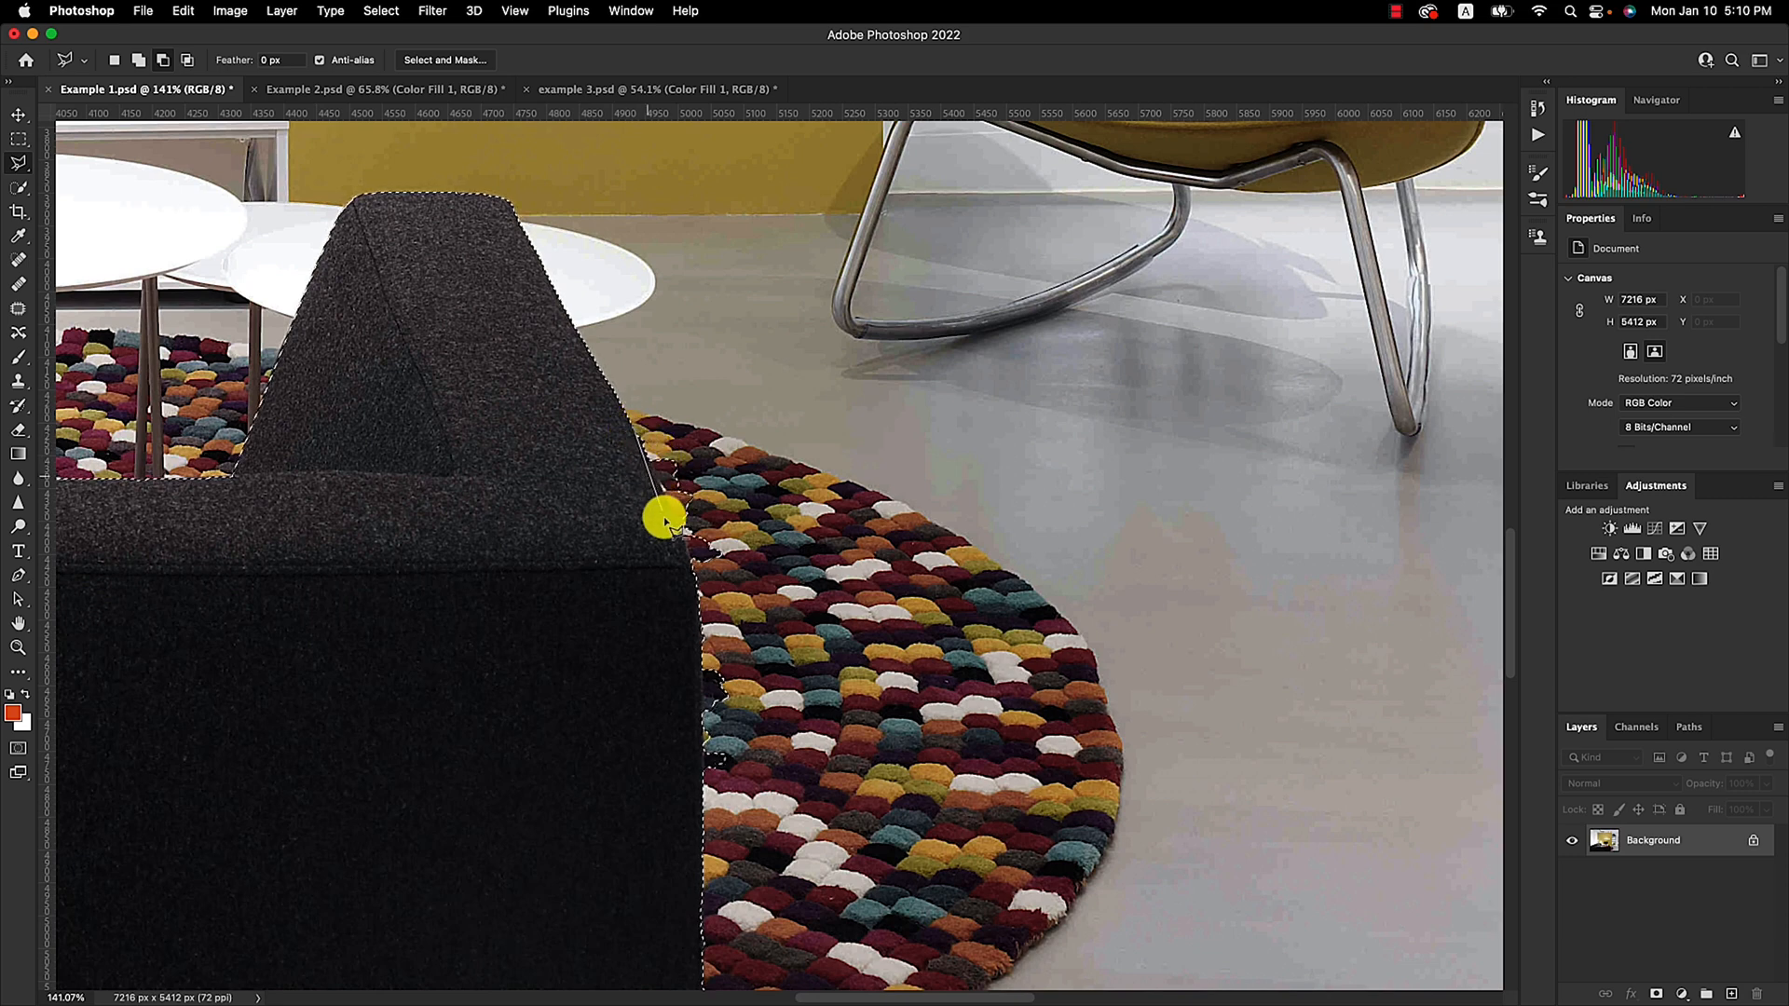
left_click(695, 568)
left_click(762, 574)
left_click(709, 457)
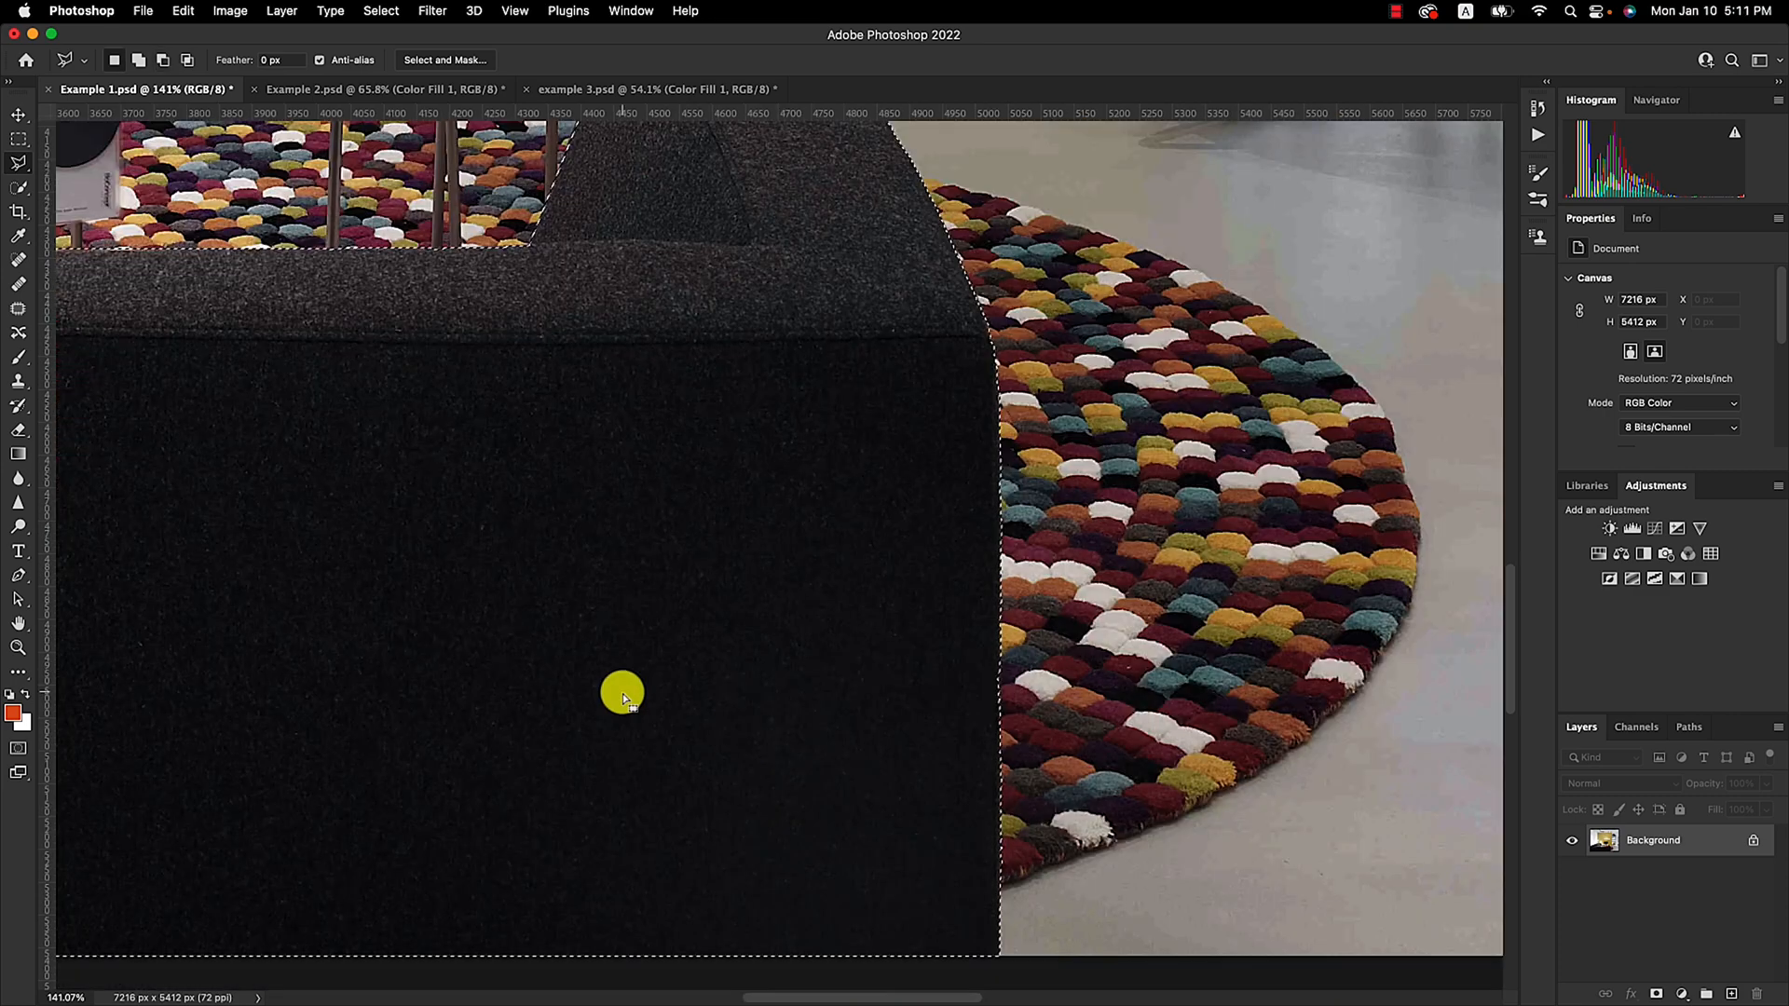
Step: Add the missed strip along the top corner of the left sofa section to the selection with the freehand Lasso tool
left_click_drag(187, 555, 523, 754)
left_click_drag(208, 699, 910, 767)
left_click_drag(683, 487, 746, 749)
left_click_drag(231, 658, 771, 639)
left_click_drag(960, 543, 280, 715)
left_click_drag(565, 673, 663, 407)
left_click_drag(644, 577, 556, 739)
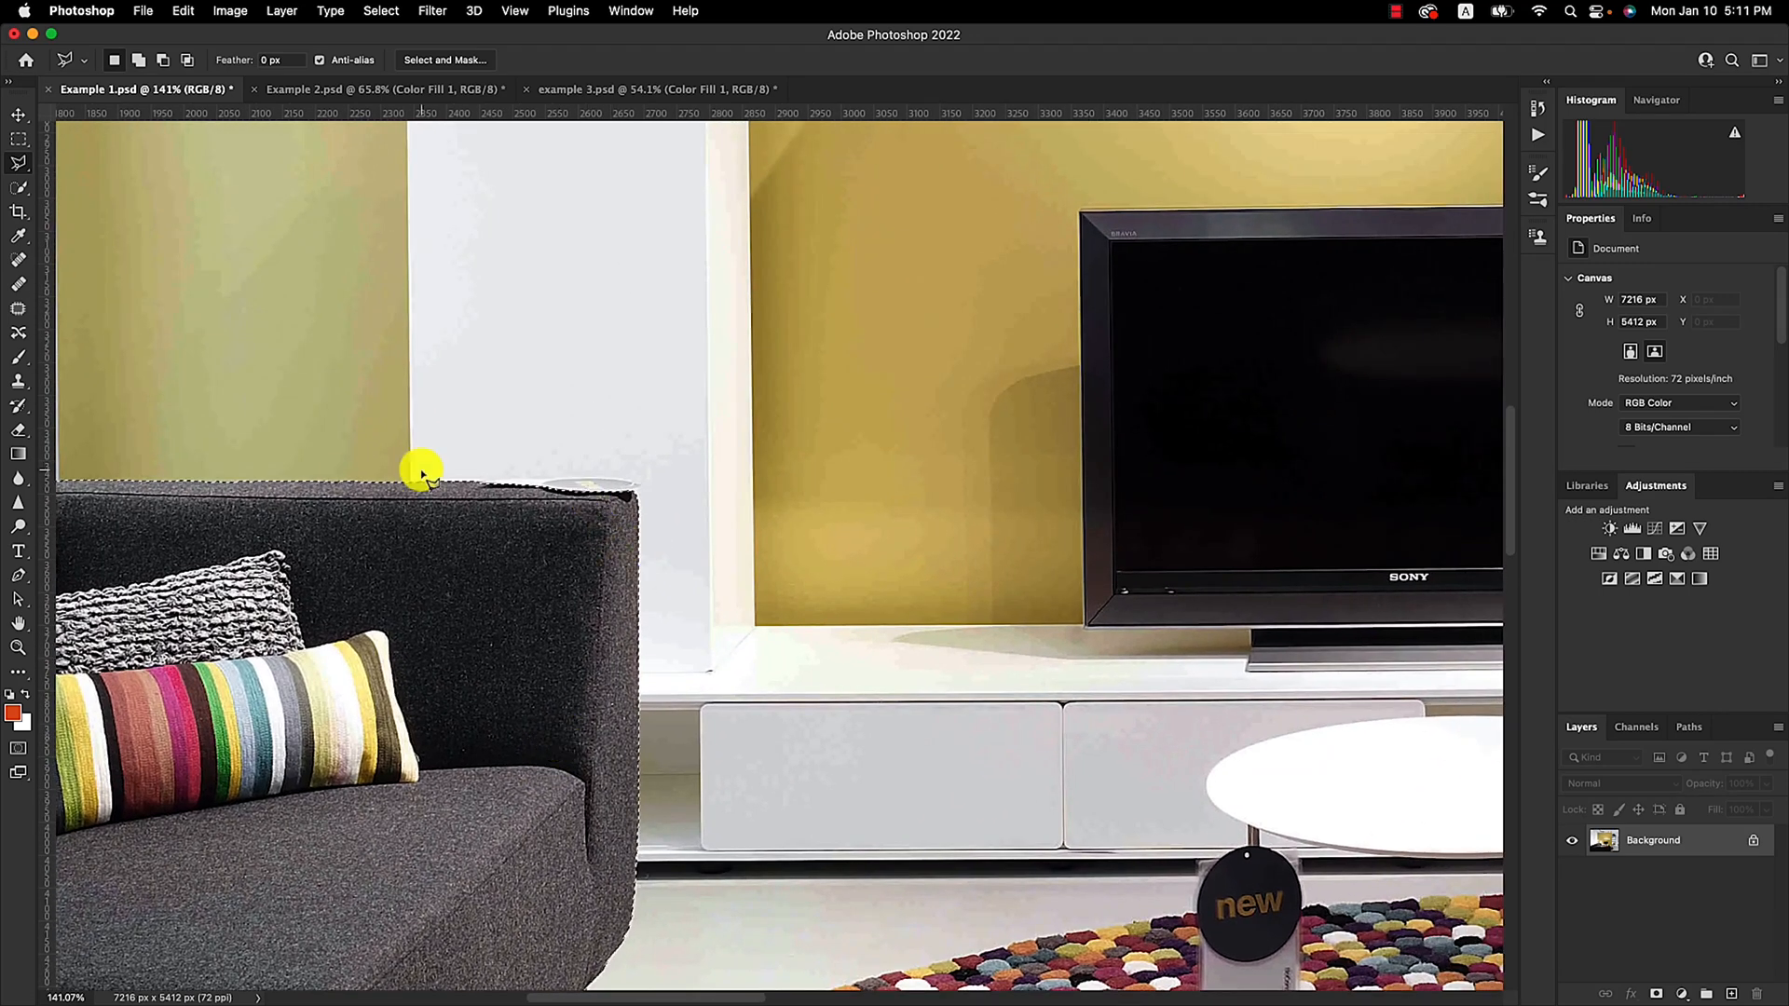
left_click(18, 162)
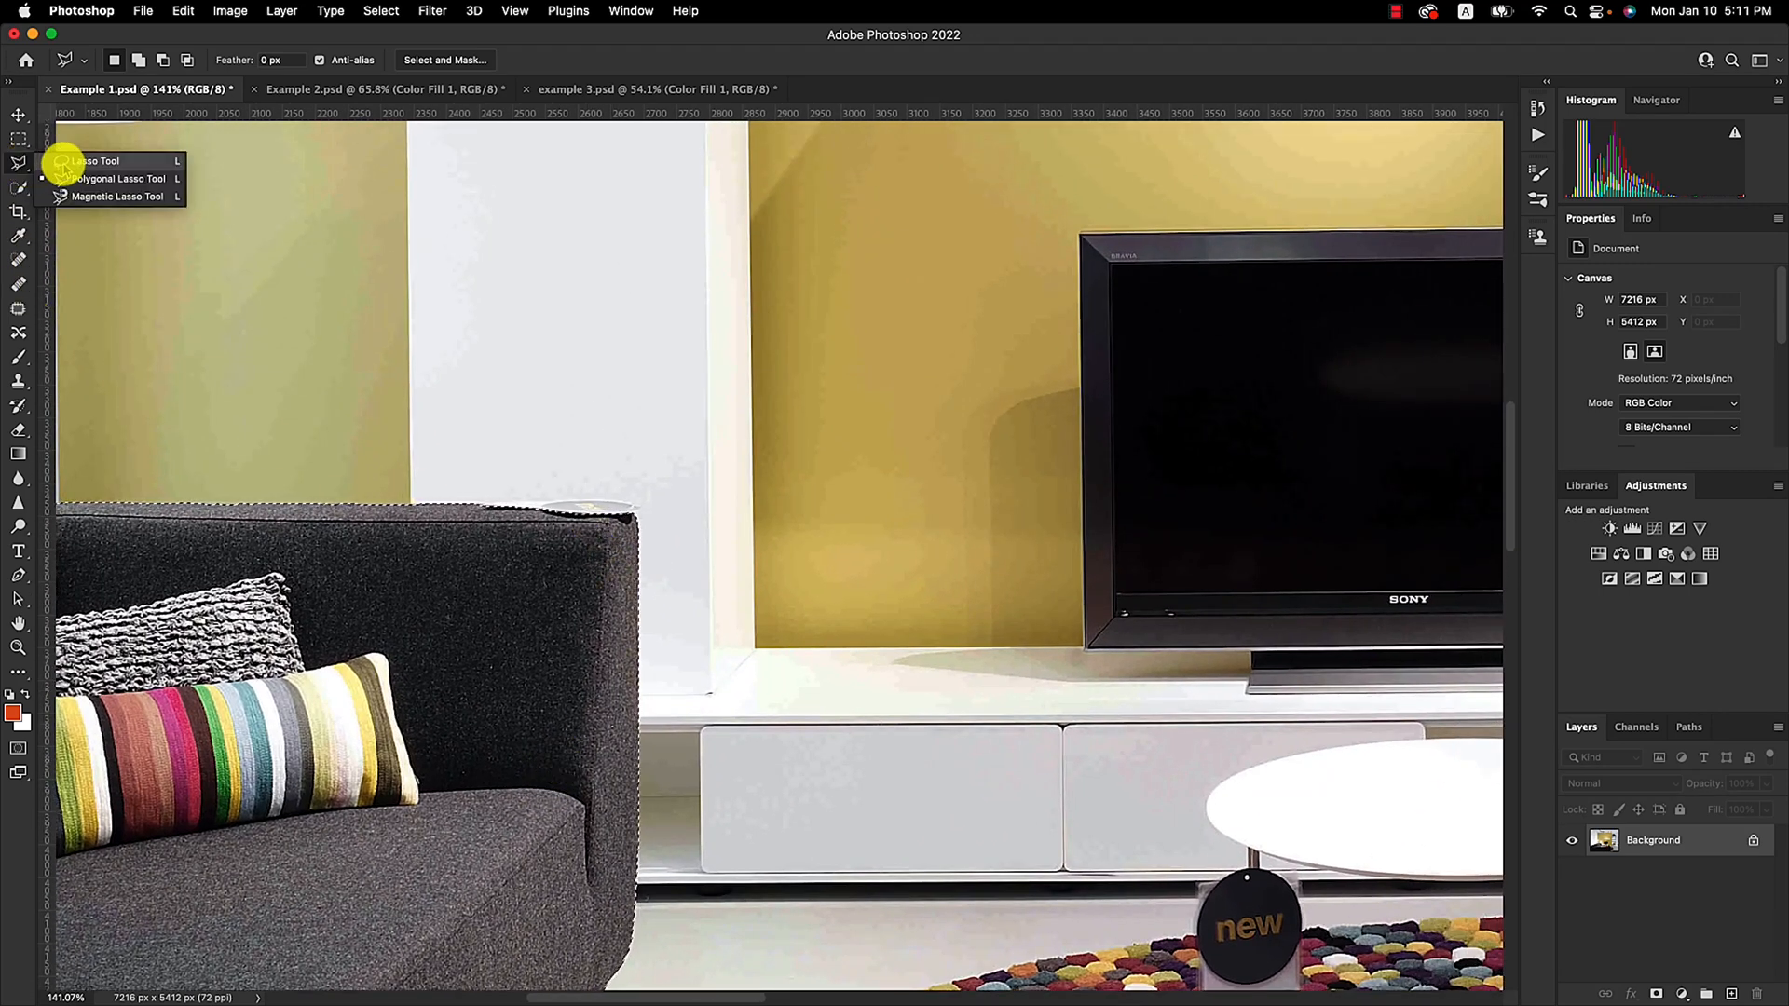
left_click(62, 164)
key("shift")
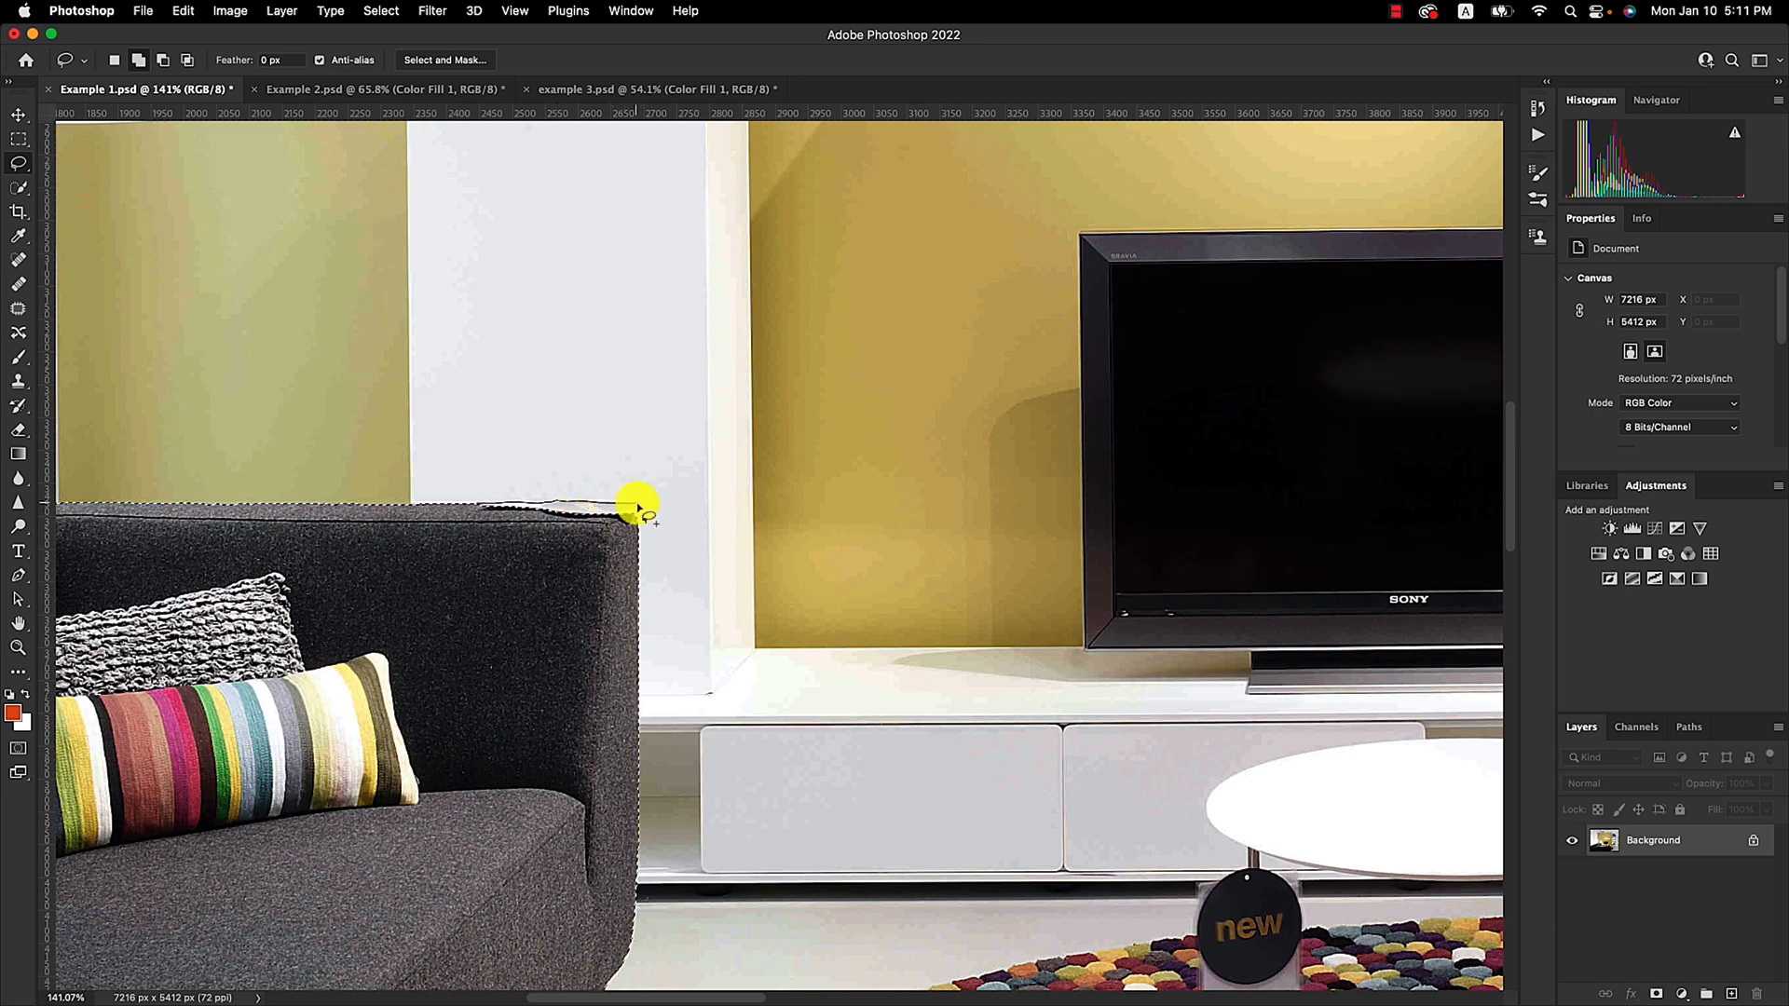
mouse_move(629, 536)
left_mouse_down()
mouse_move(471, 547)
mouse_move(459, 519)
mouse_move(606, 587)
mouse_move(636, 520)
left_mouse_up()
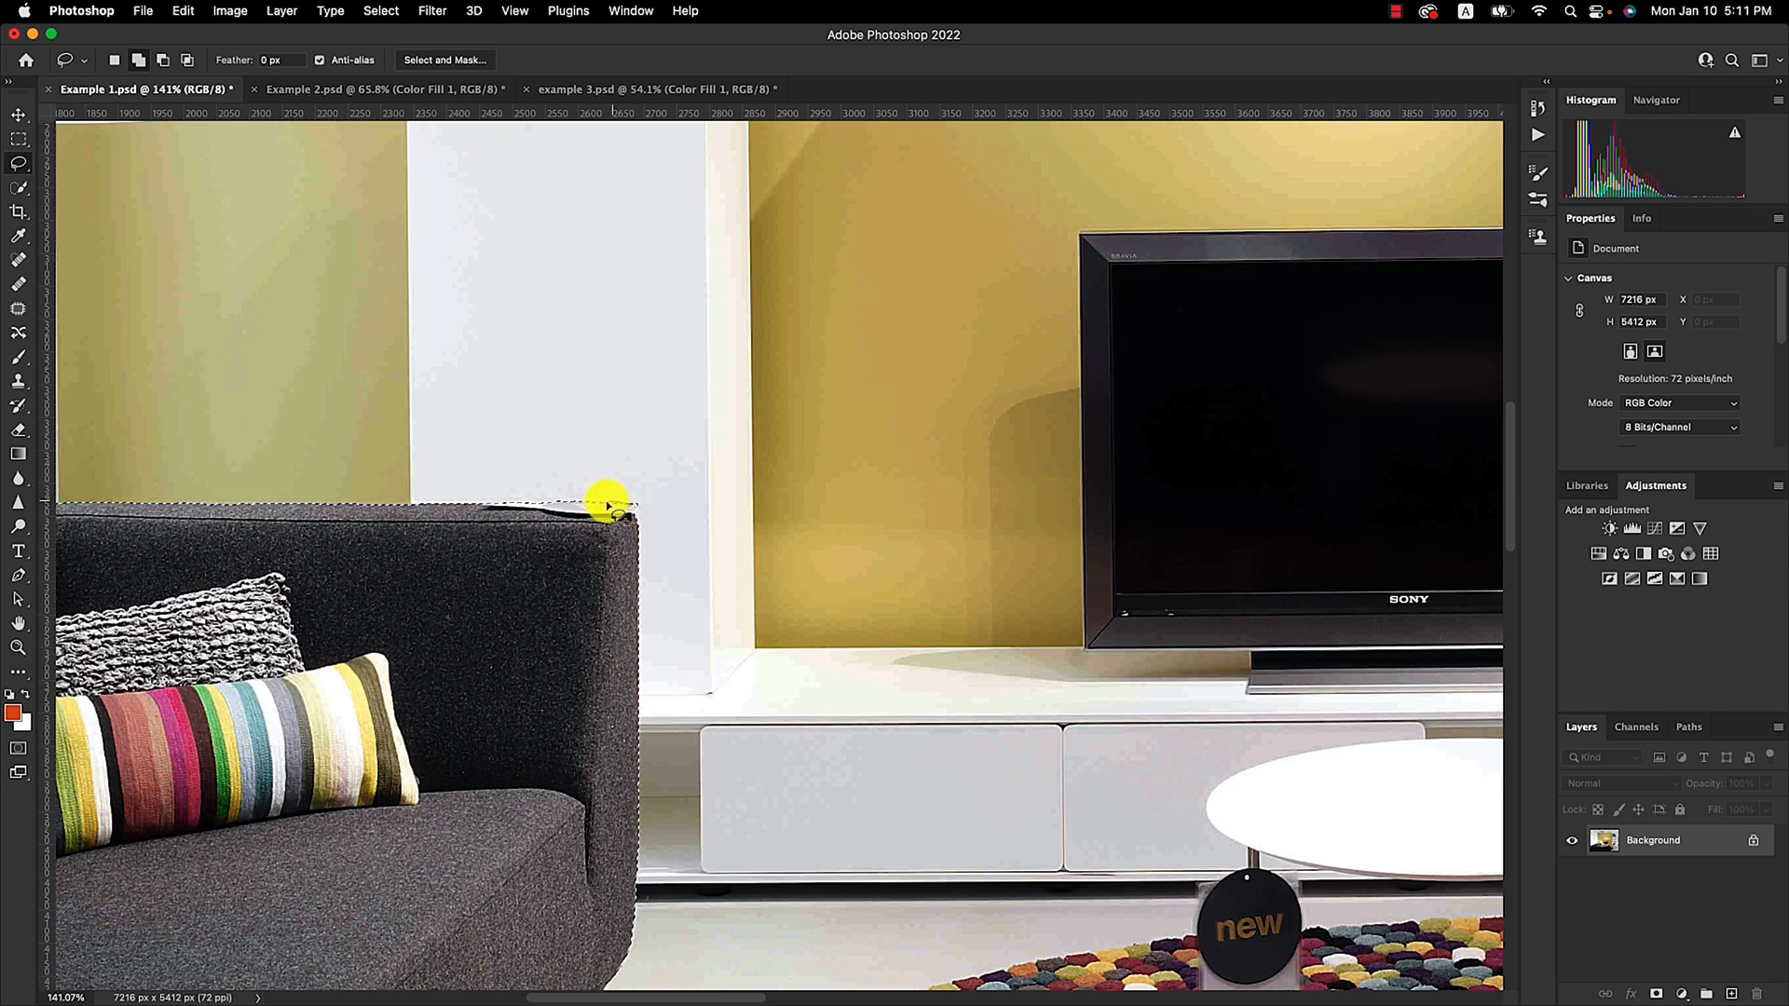
mouse_move(515, 515)
left_mouse_down()
mouse_move(565, 545)
mouse_move(627, 547)
left_mouse_up()
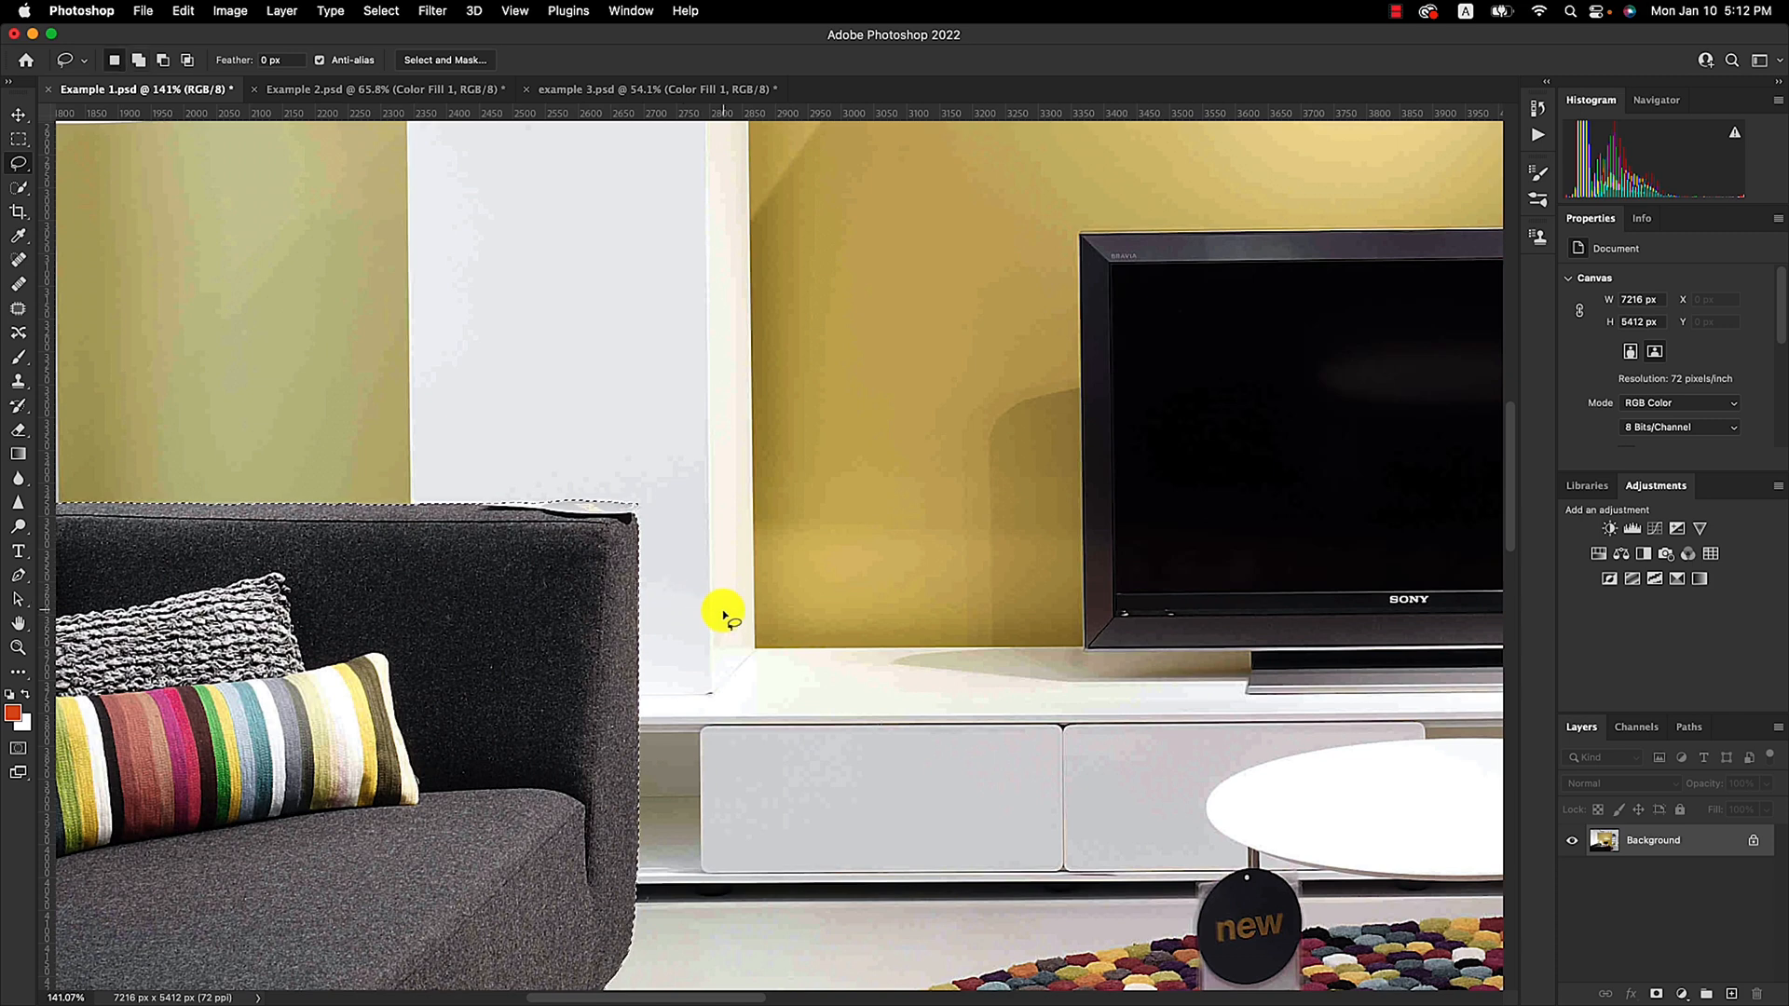
Step: Create a new layer group and mask it with the sofa selection
key("super+0")
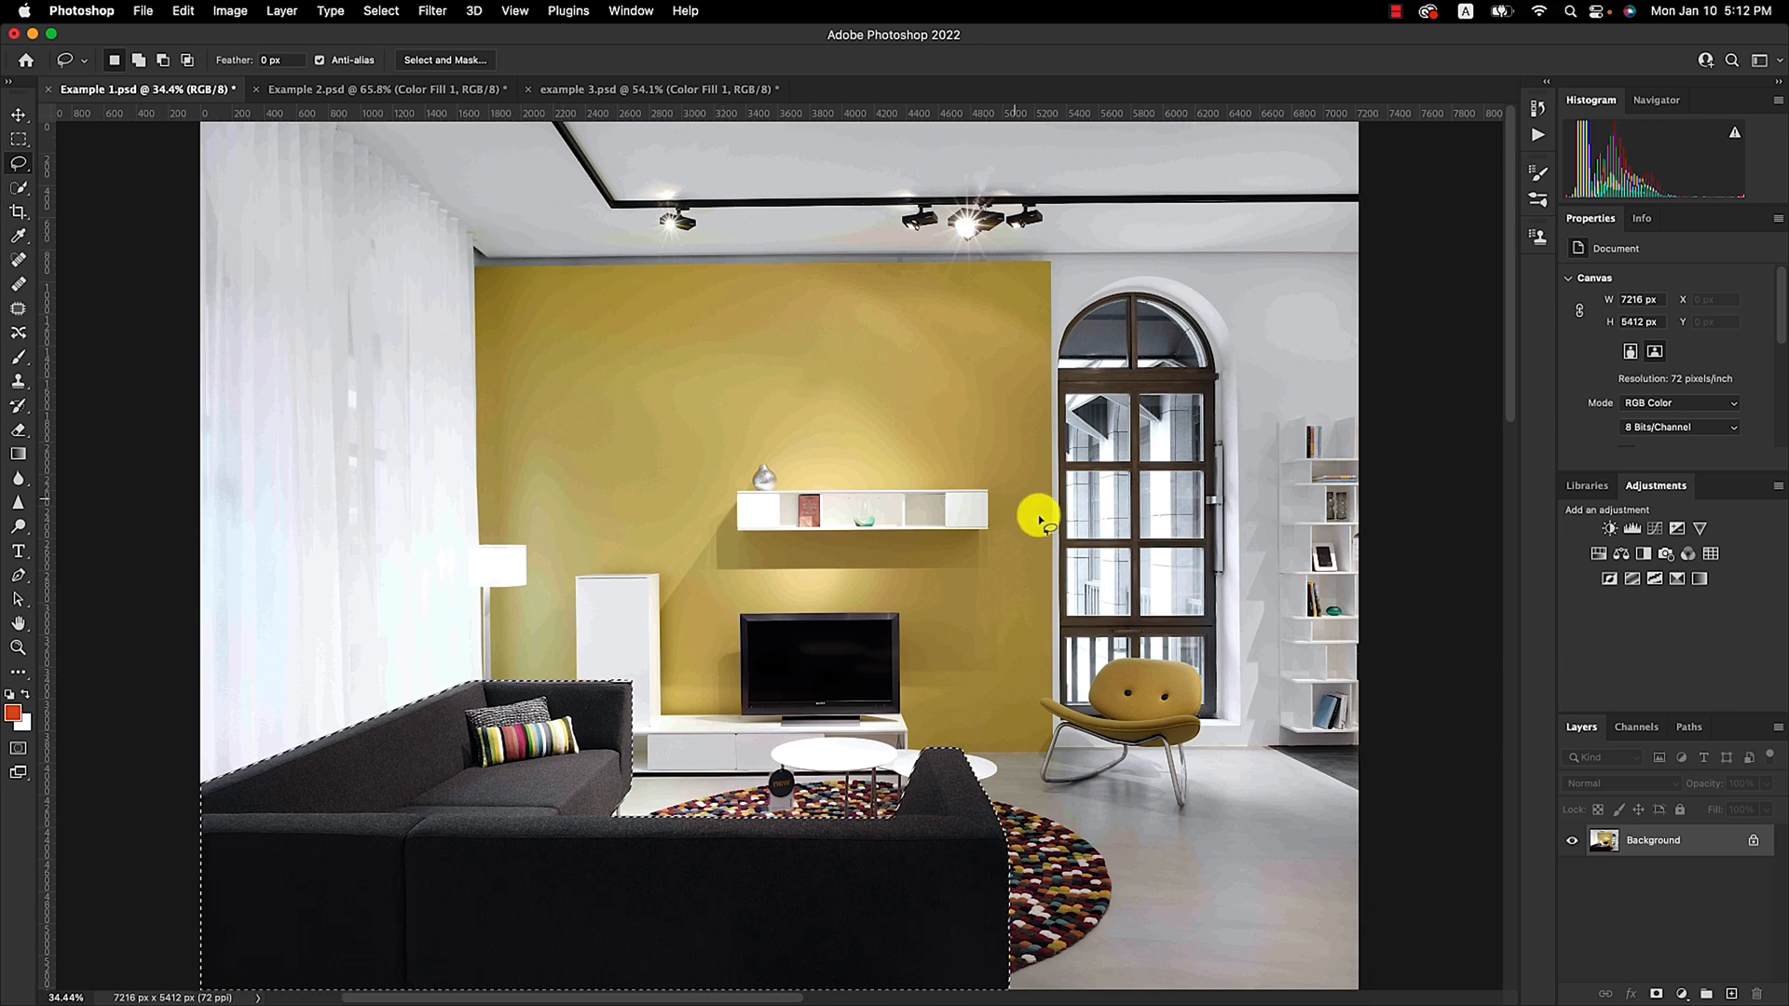
left_click(1708, 994)
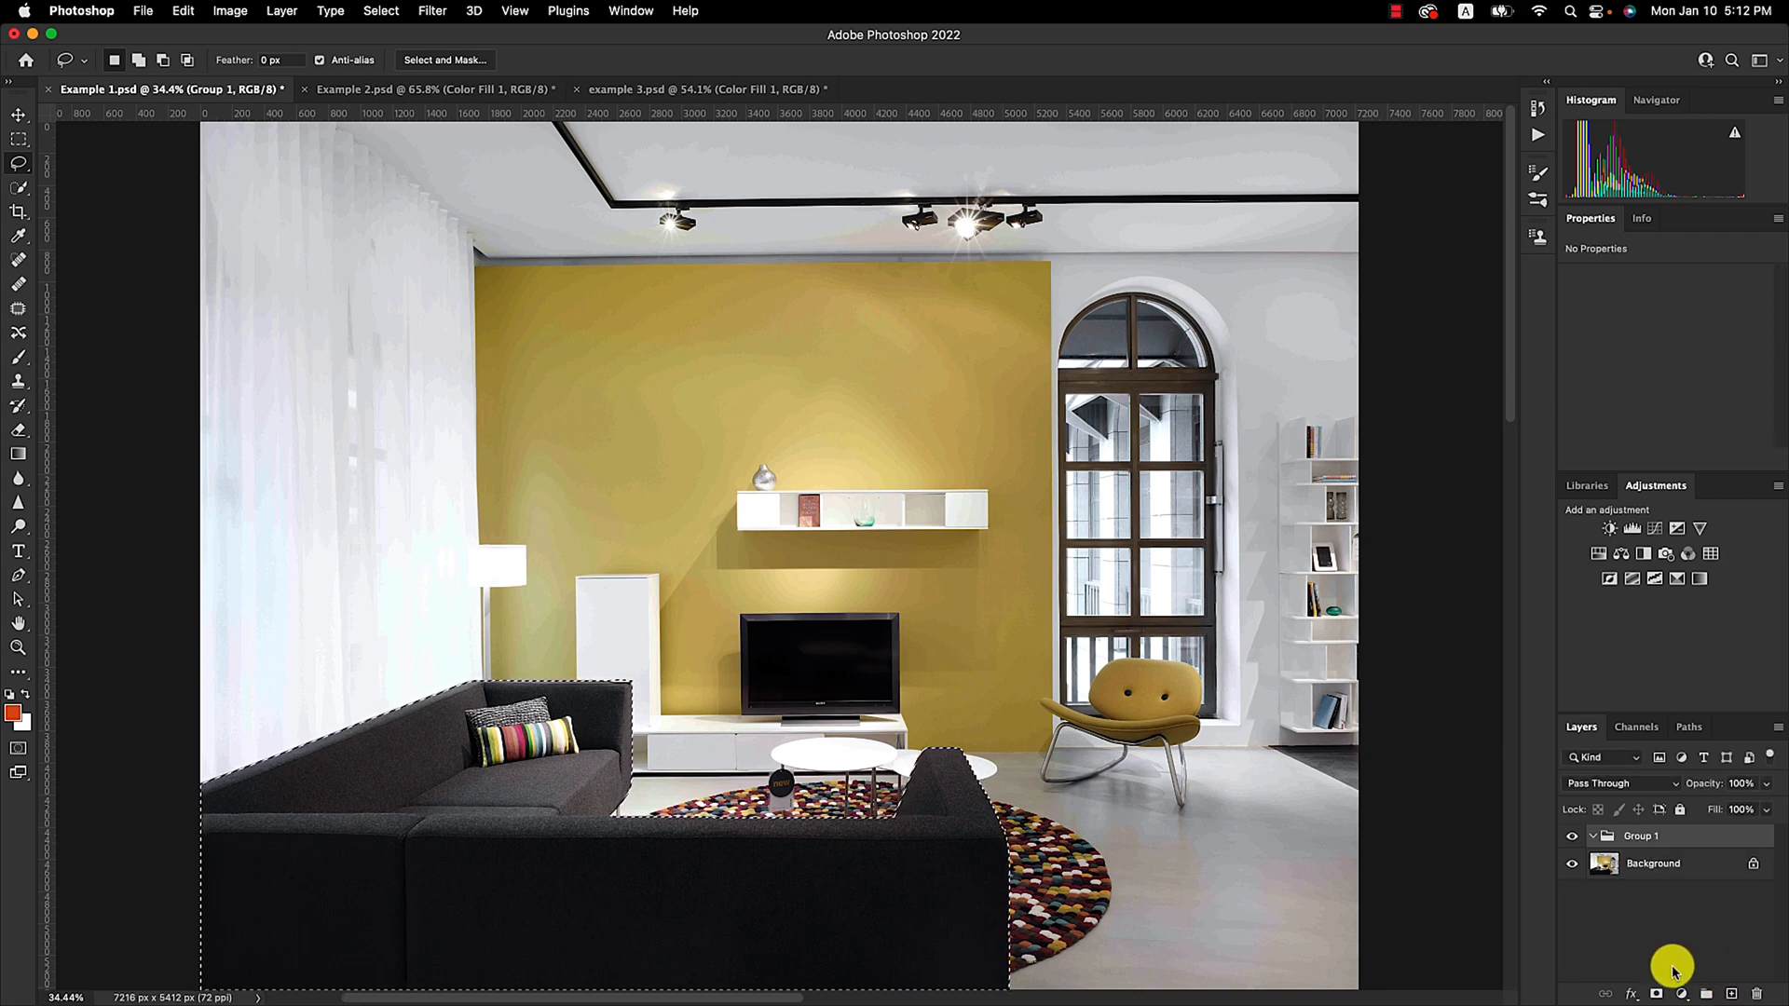
left_click(1655, 996)
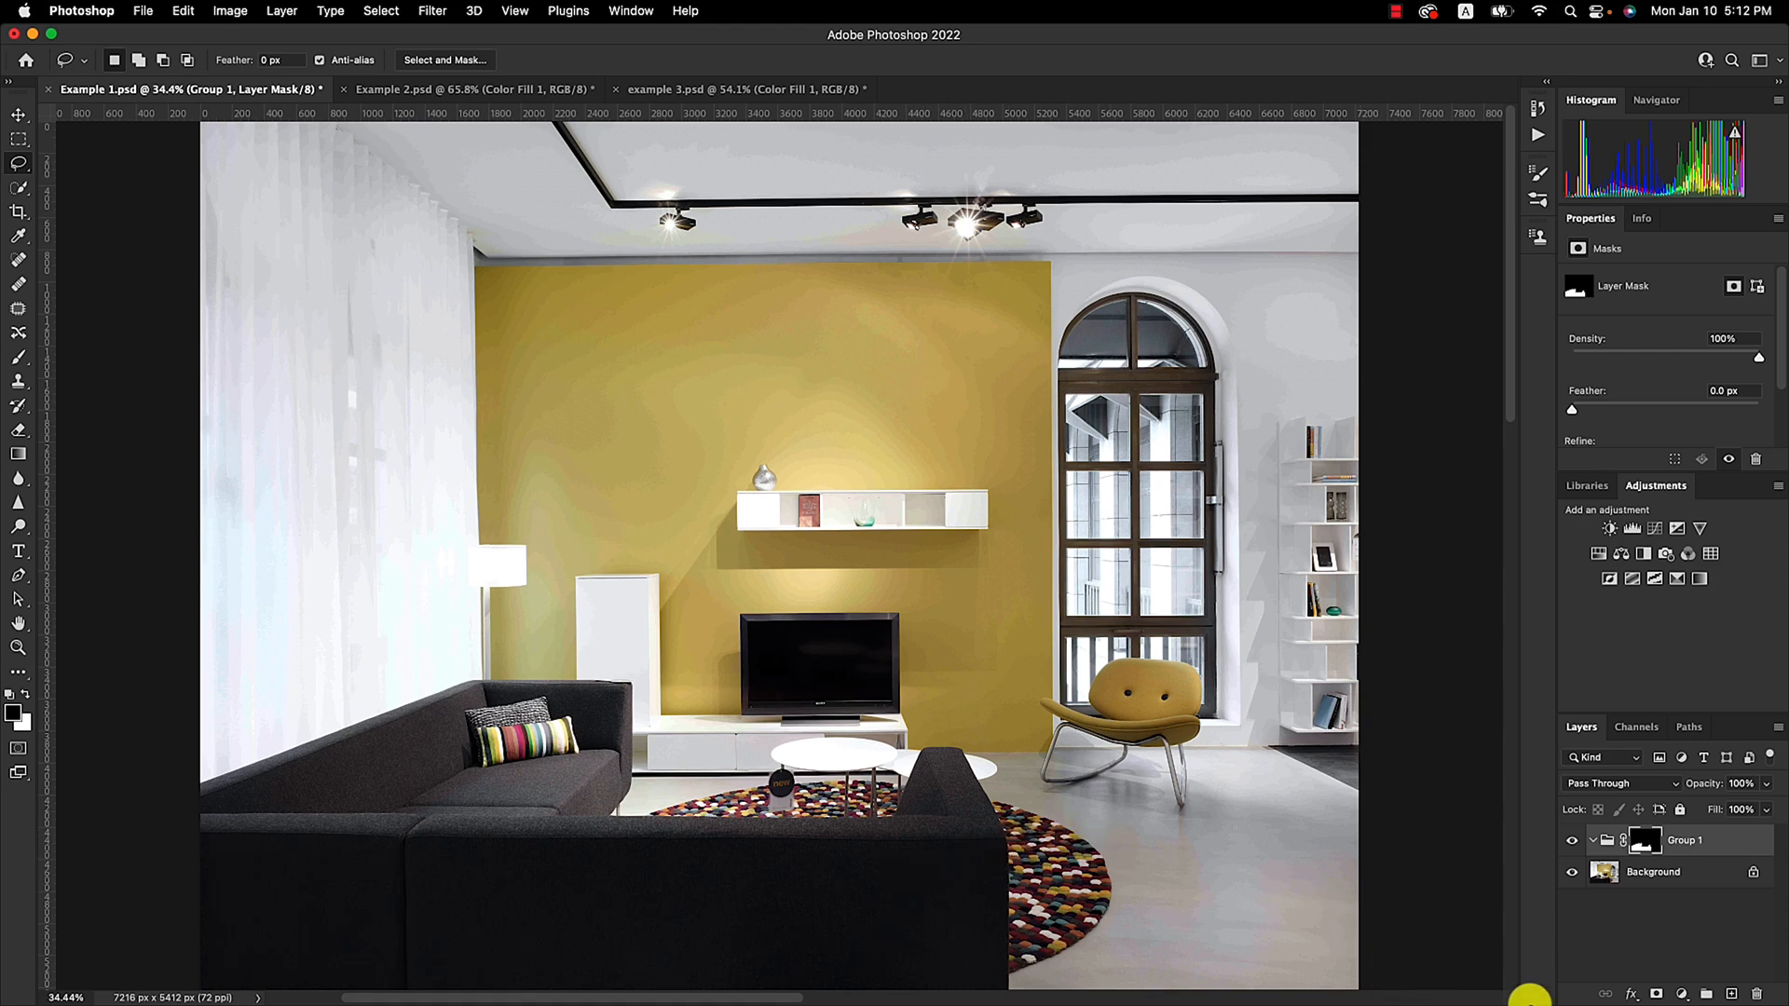
Step: Add a Solid Color fill layer inside the masked group, sampling #d1c57d from the yellow wall
left_click(1682, 994)
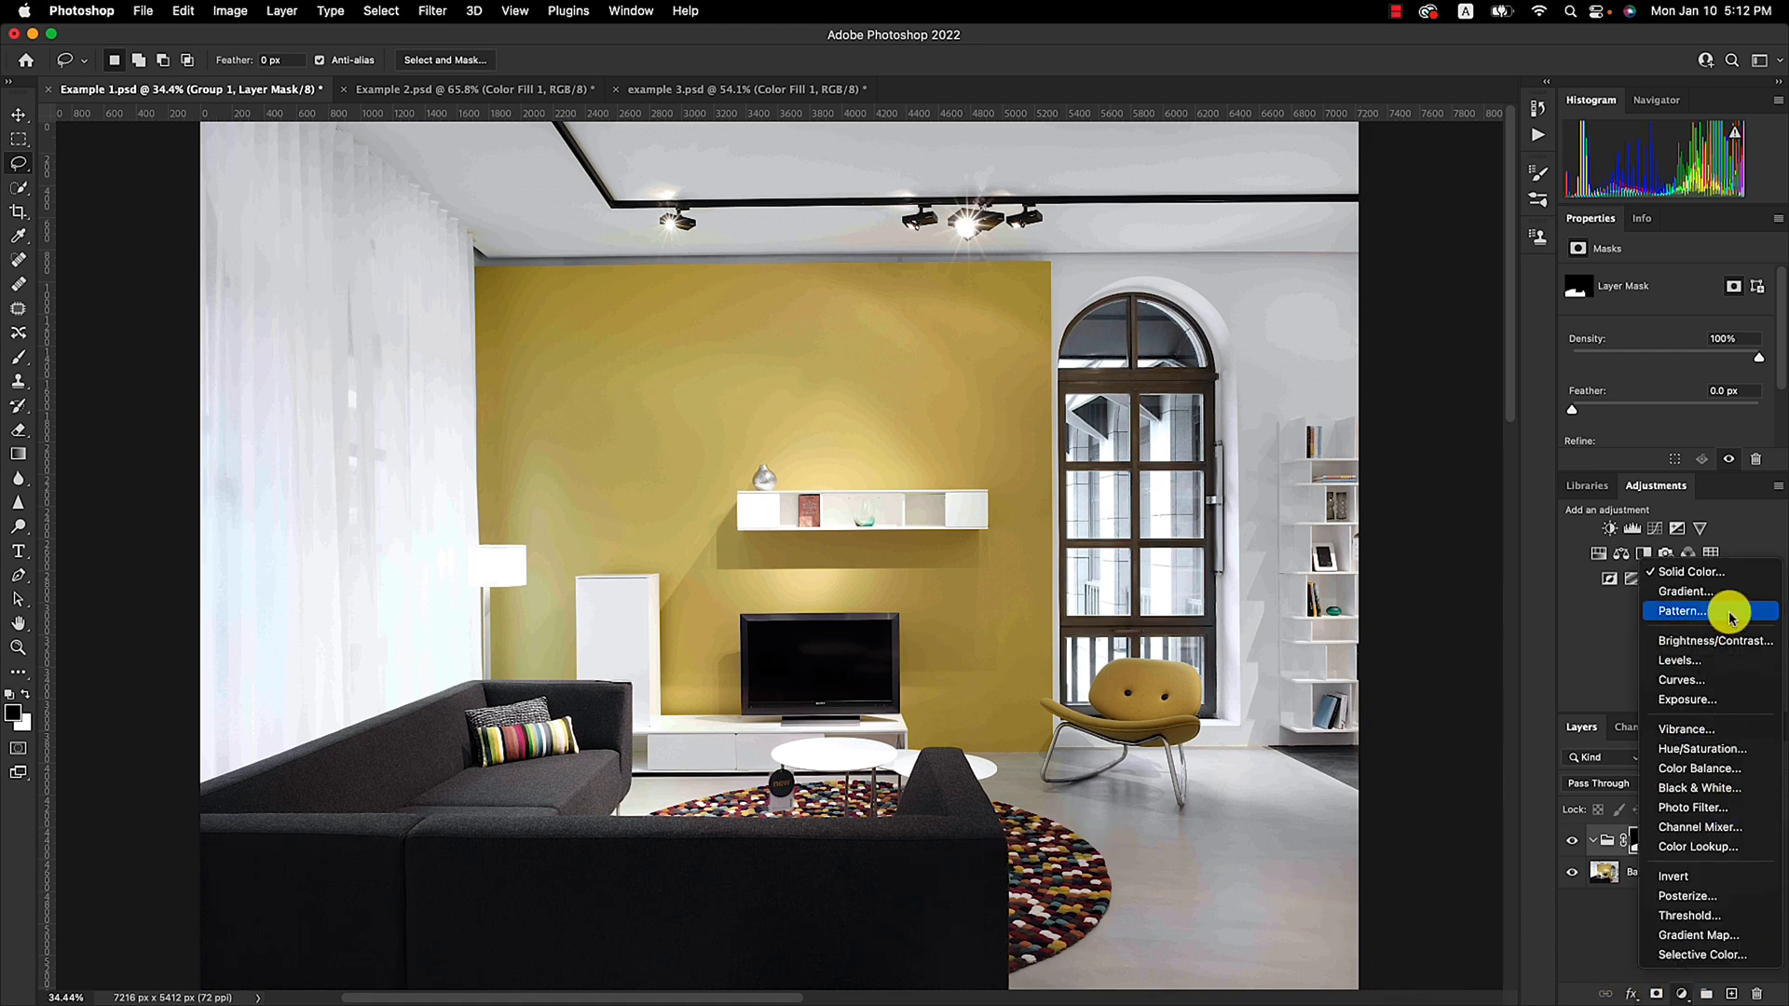
left_click(1717, 573)
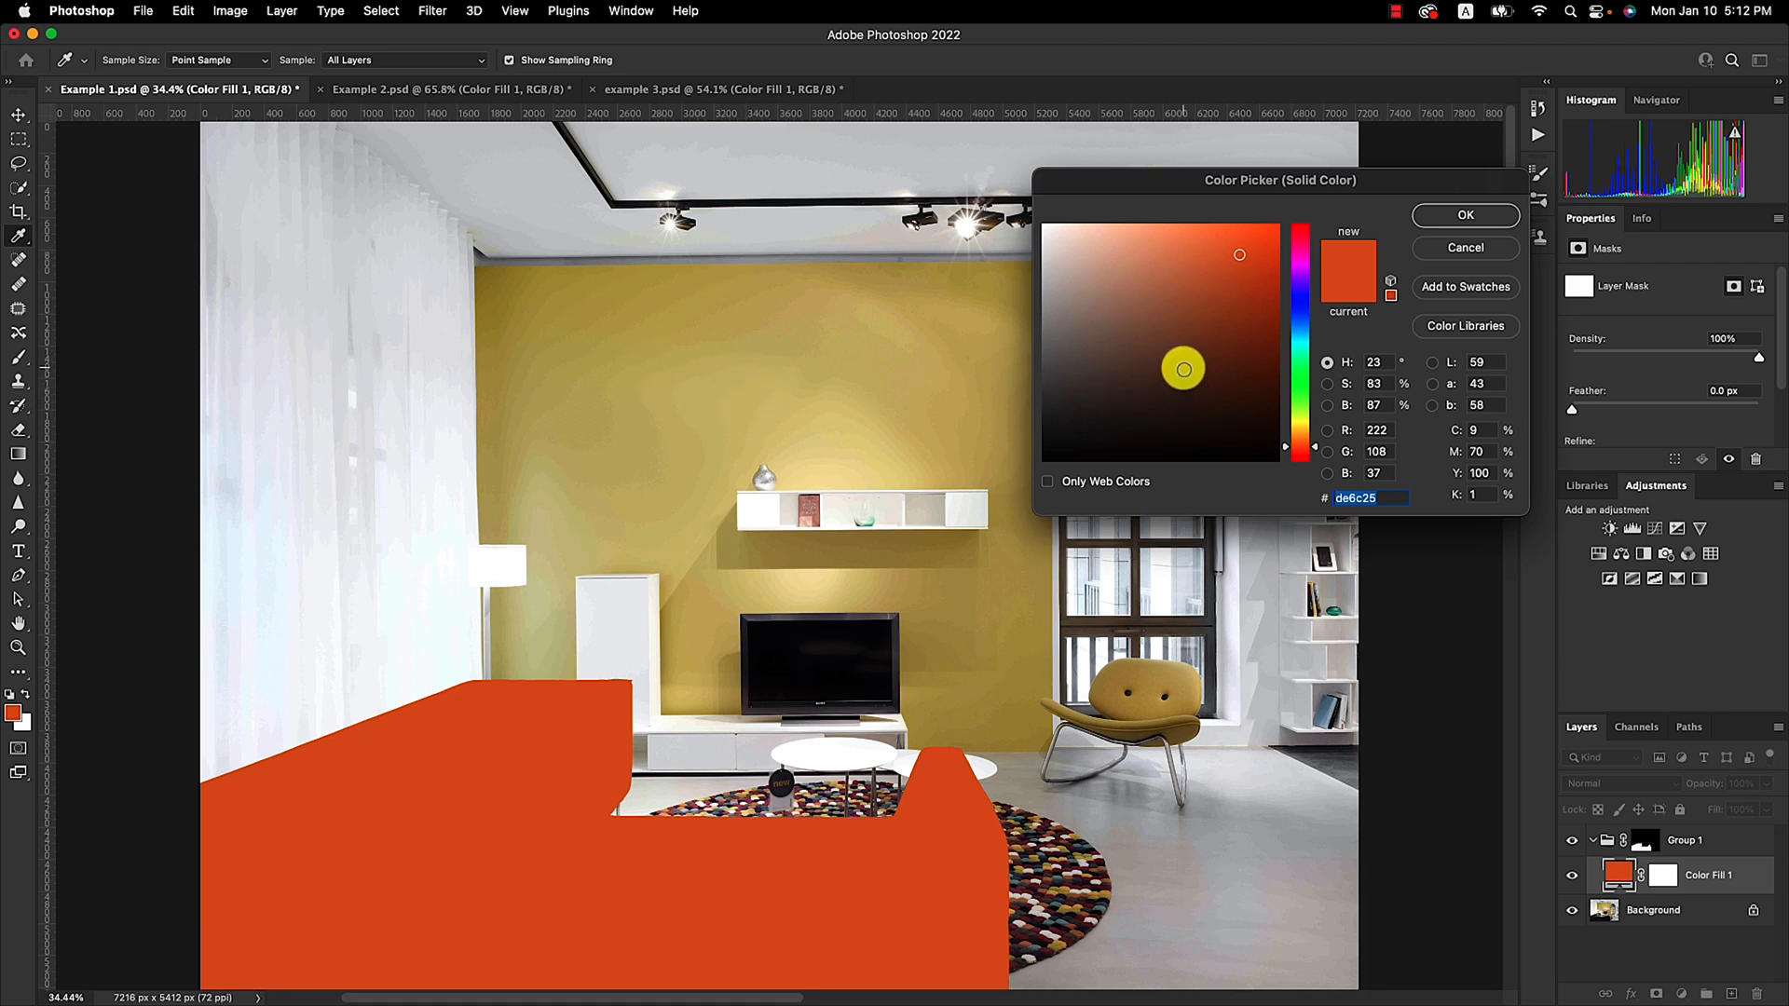
left_click(746, 384)
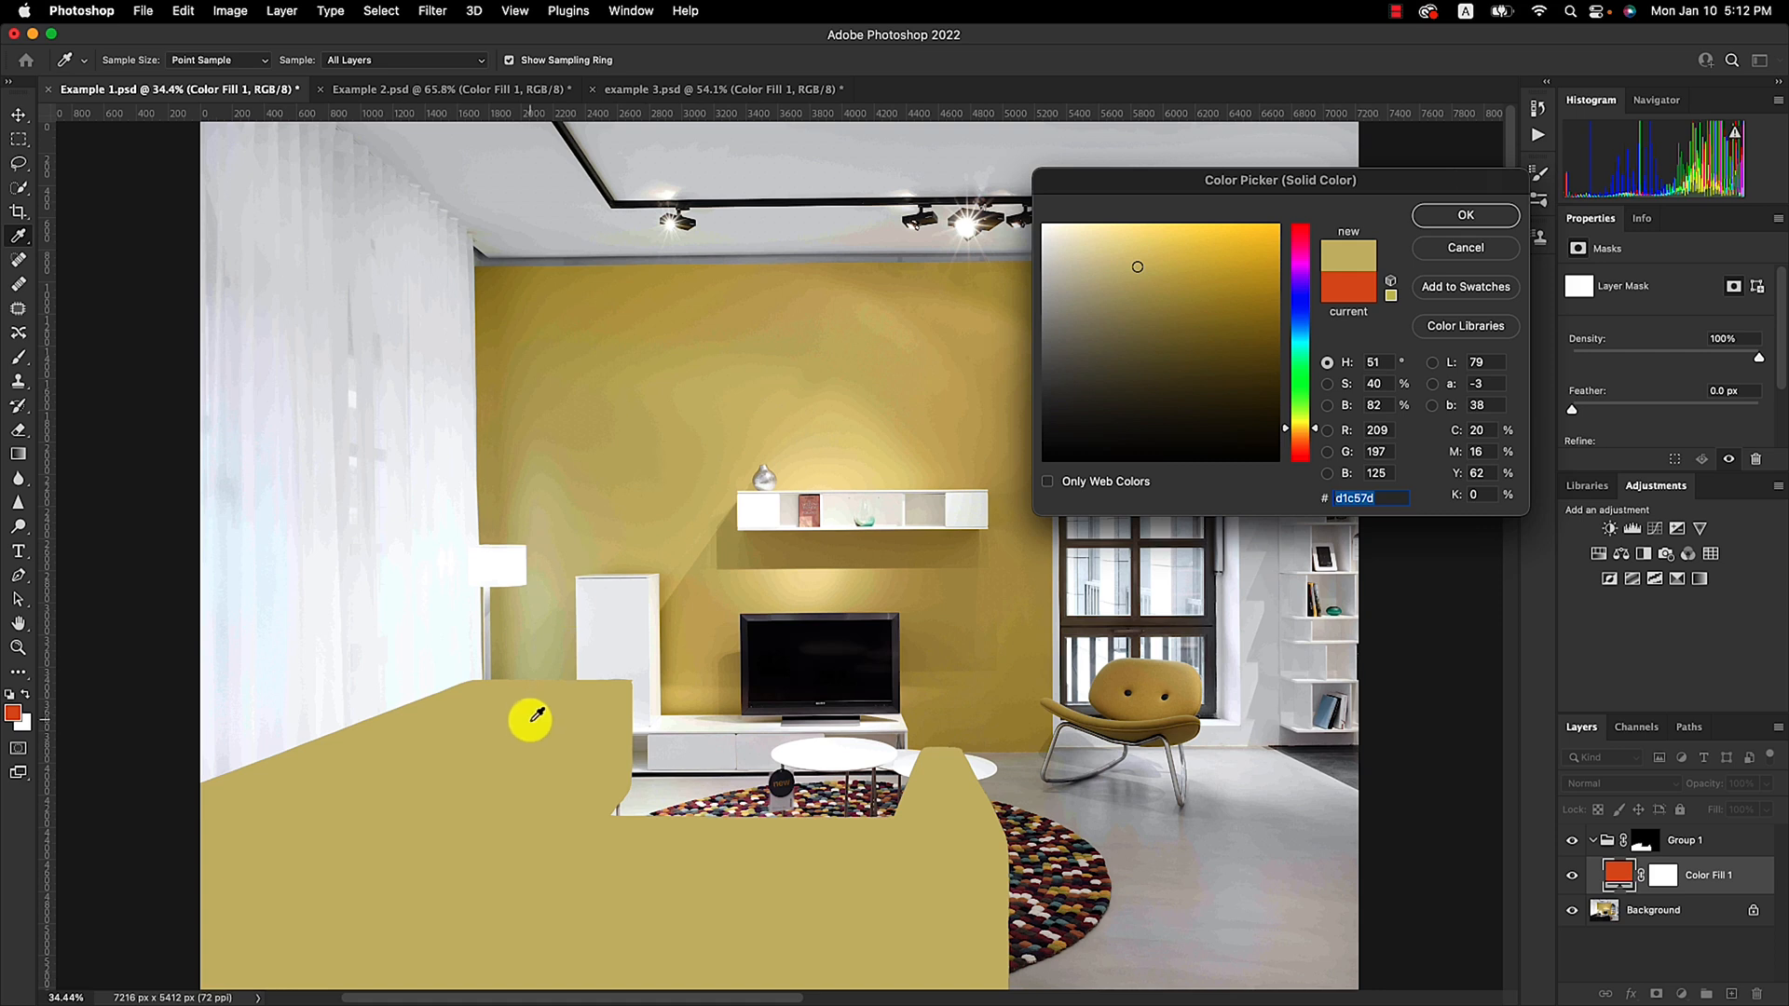
left_click(1466, 218)
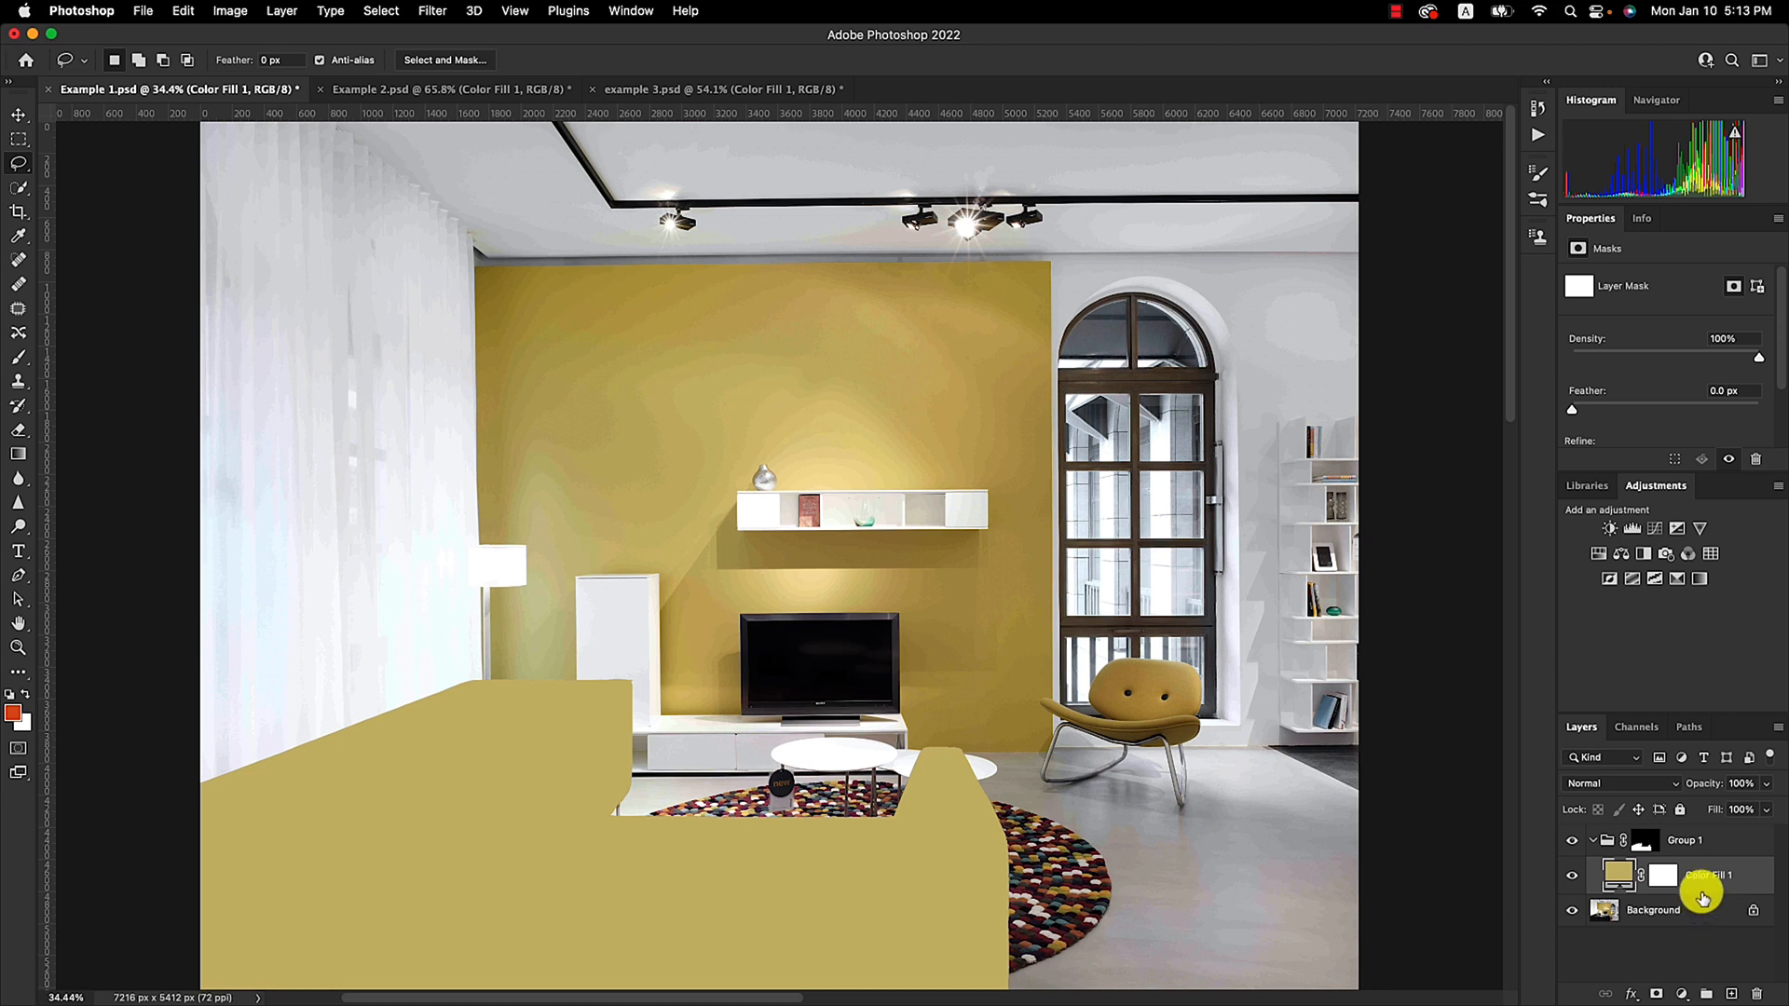
Step: Set the colour fill layer's blend mode to Color
left_click(1608, 790)
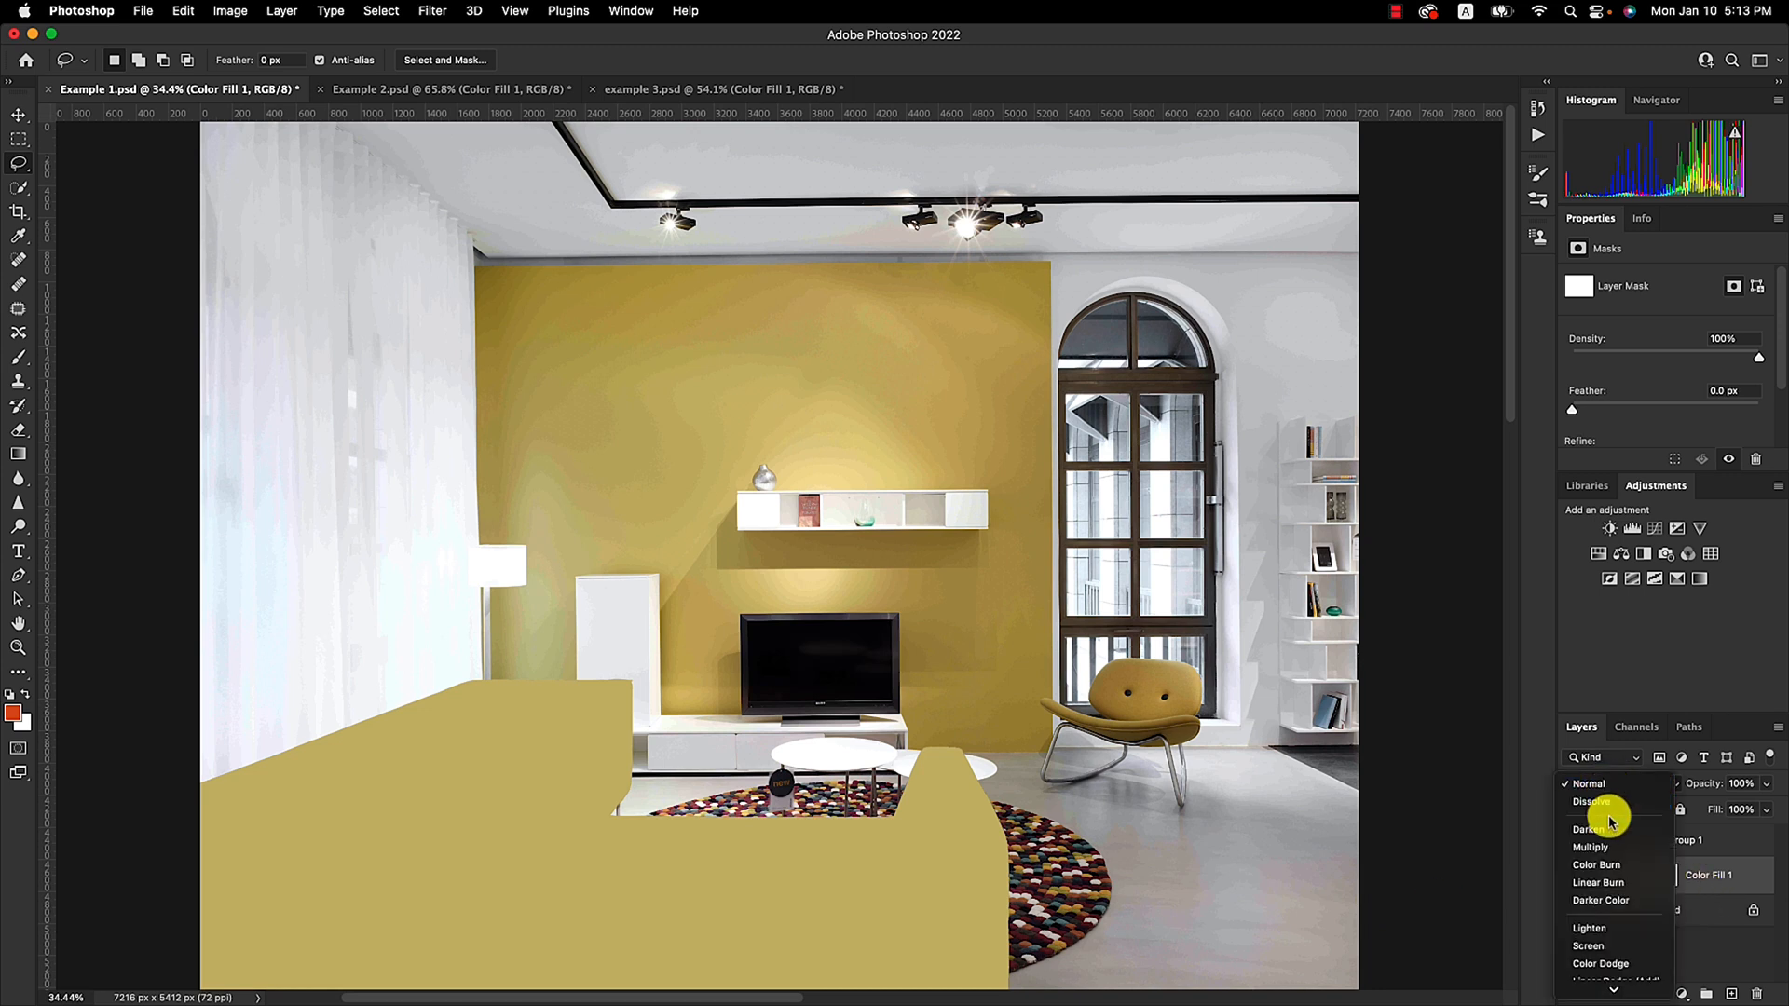
scroll(1610, 820, "down", 10)
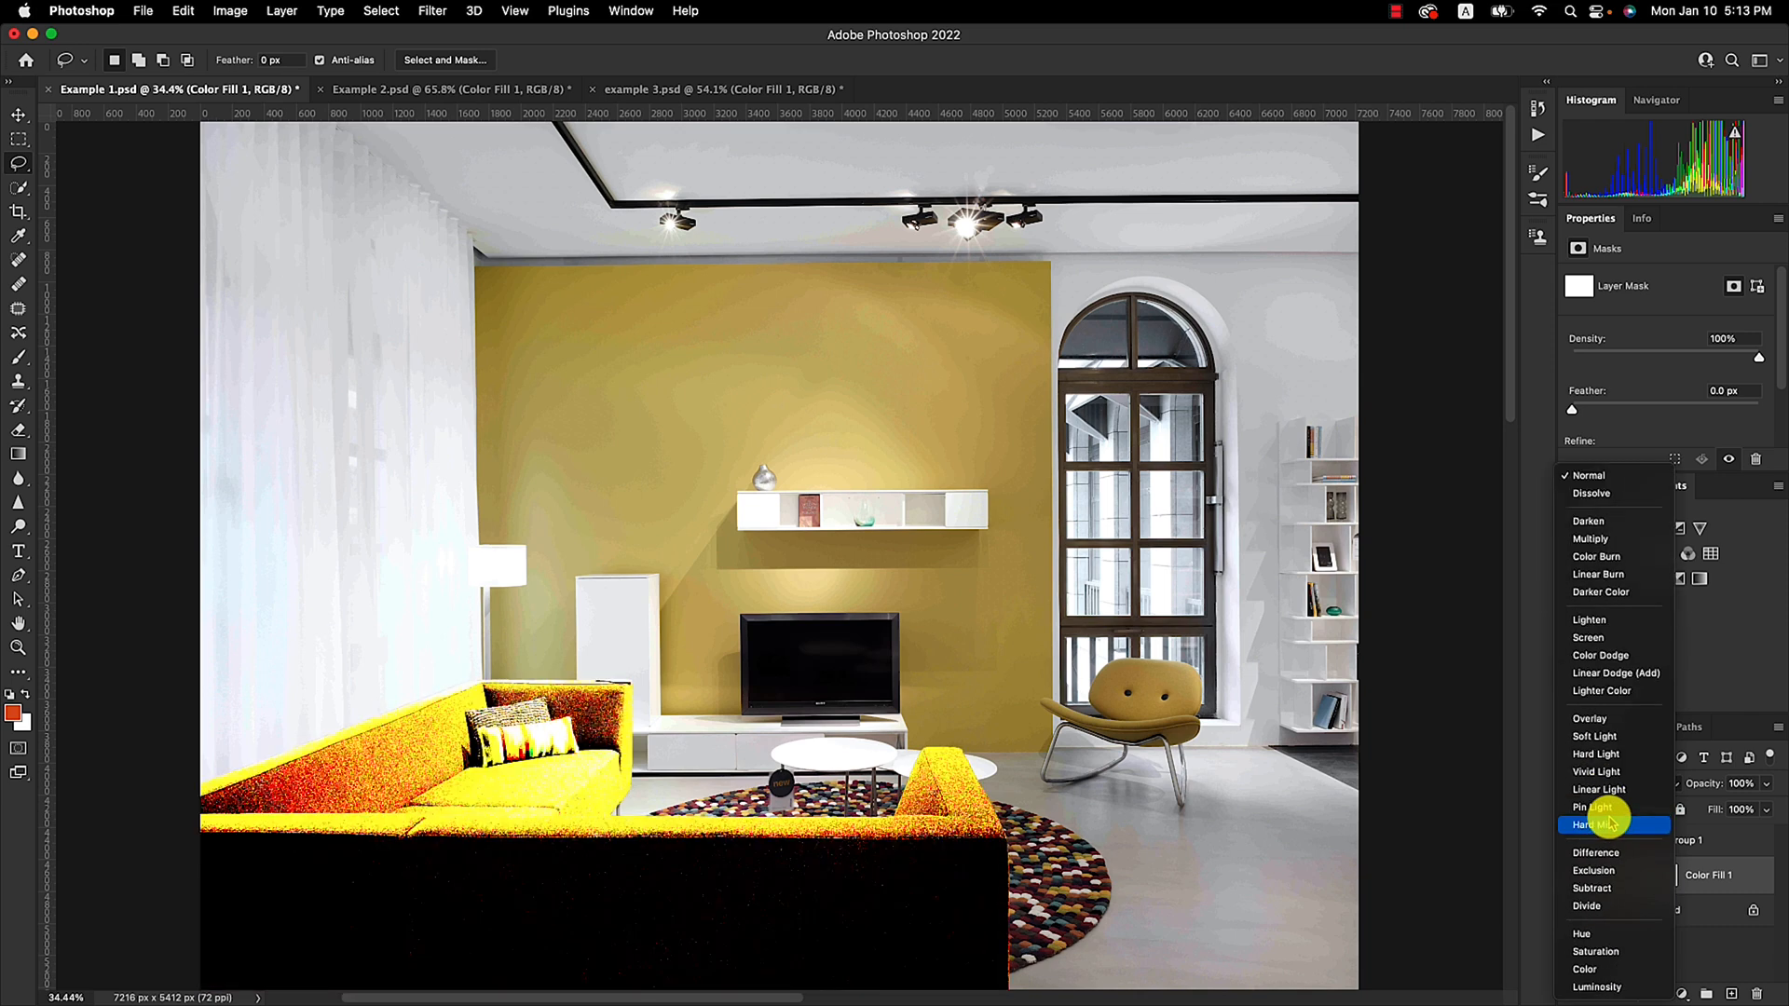
left_click(1586, 968)
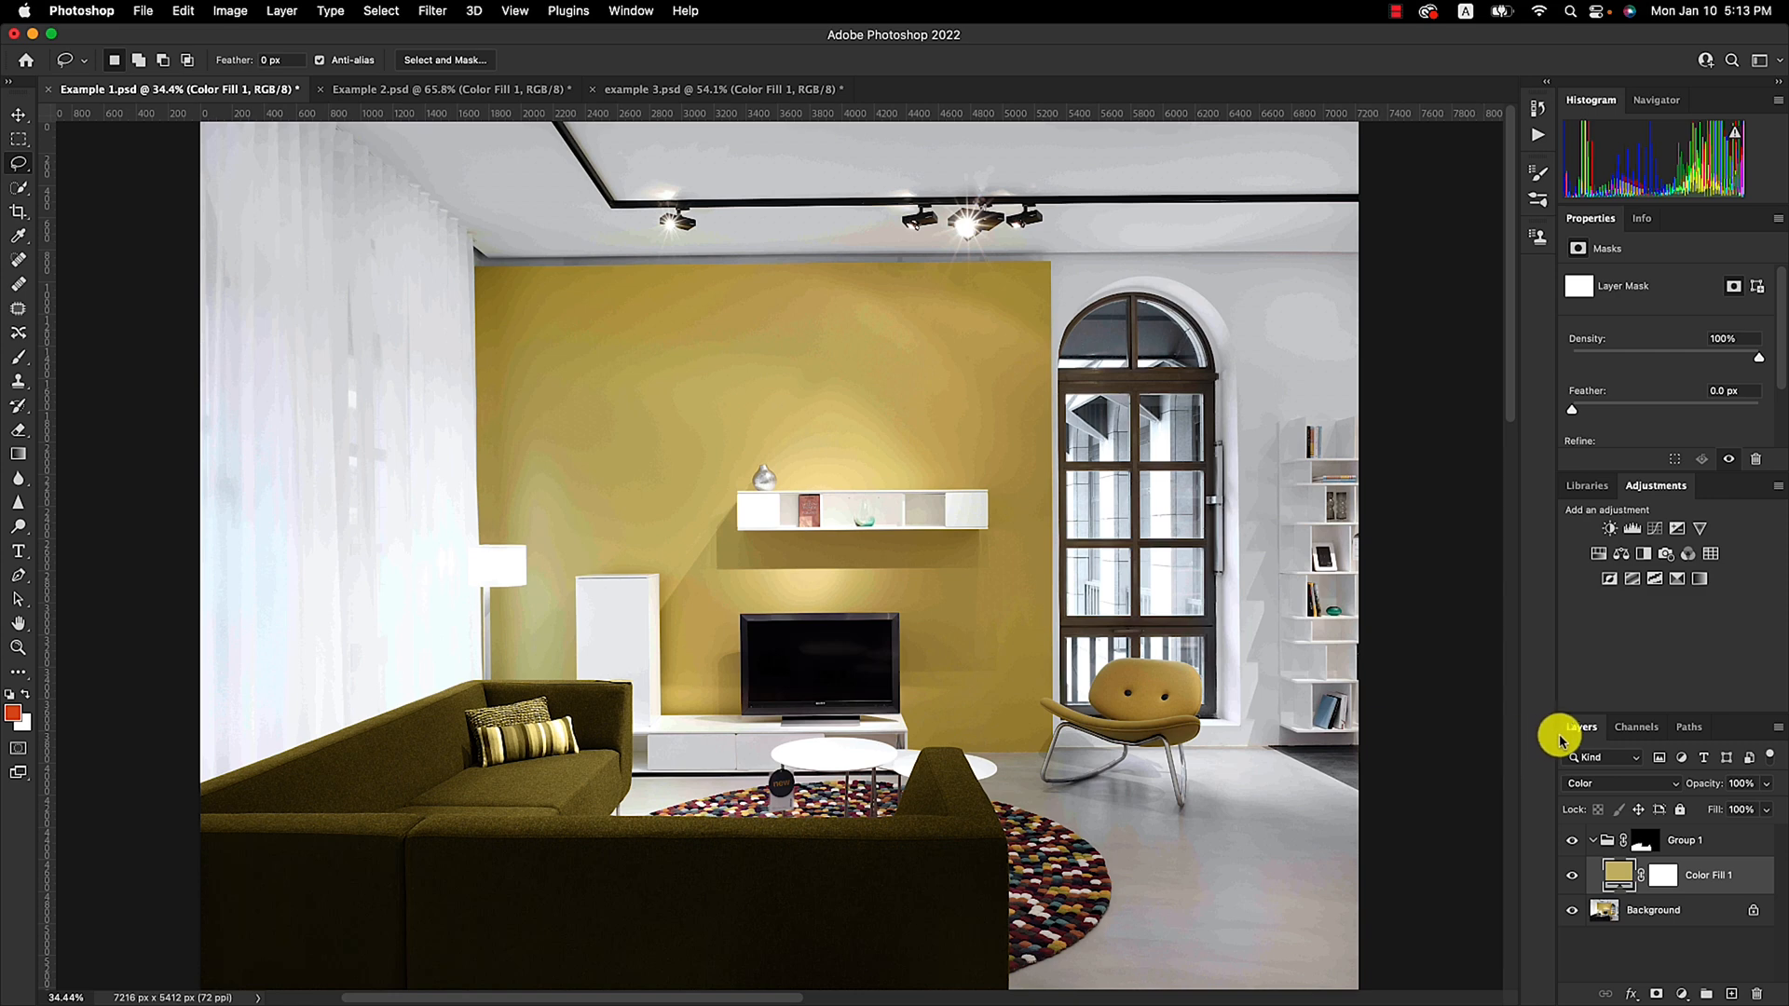
Step: Add a Levels adjustment beneath the colour fill layer and set its input midtones to 1.18 and white point to 194
left_click(1633, 537)
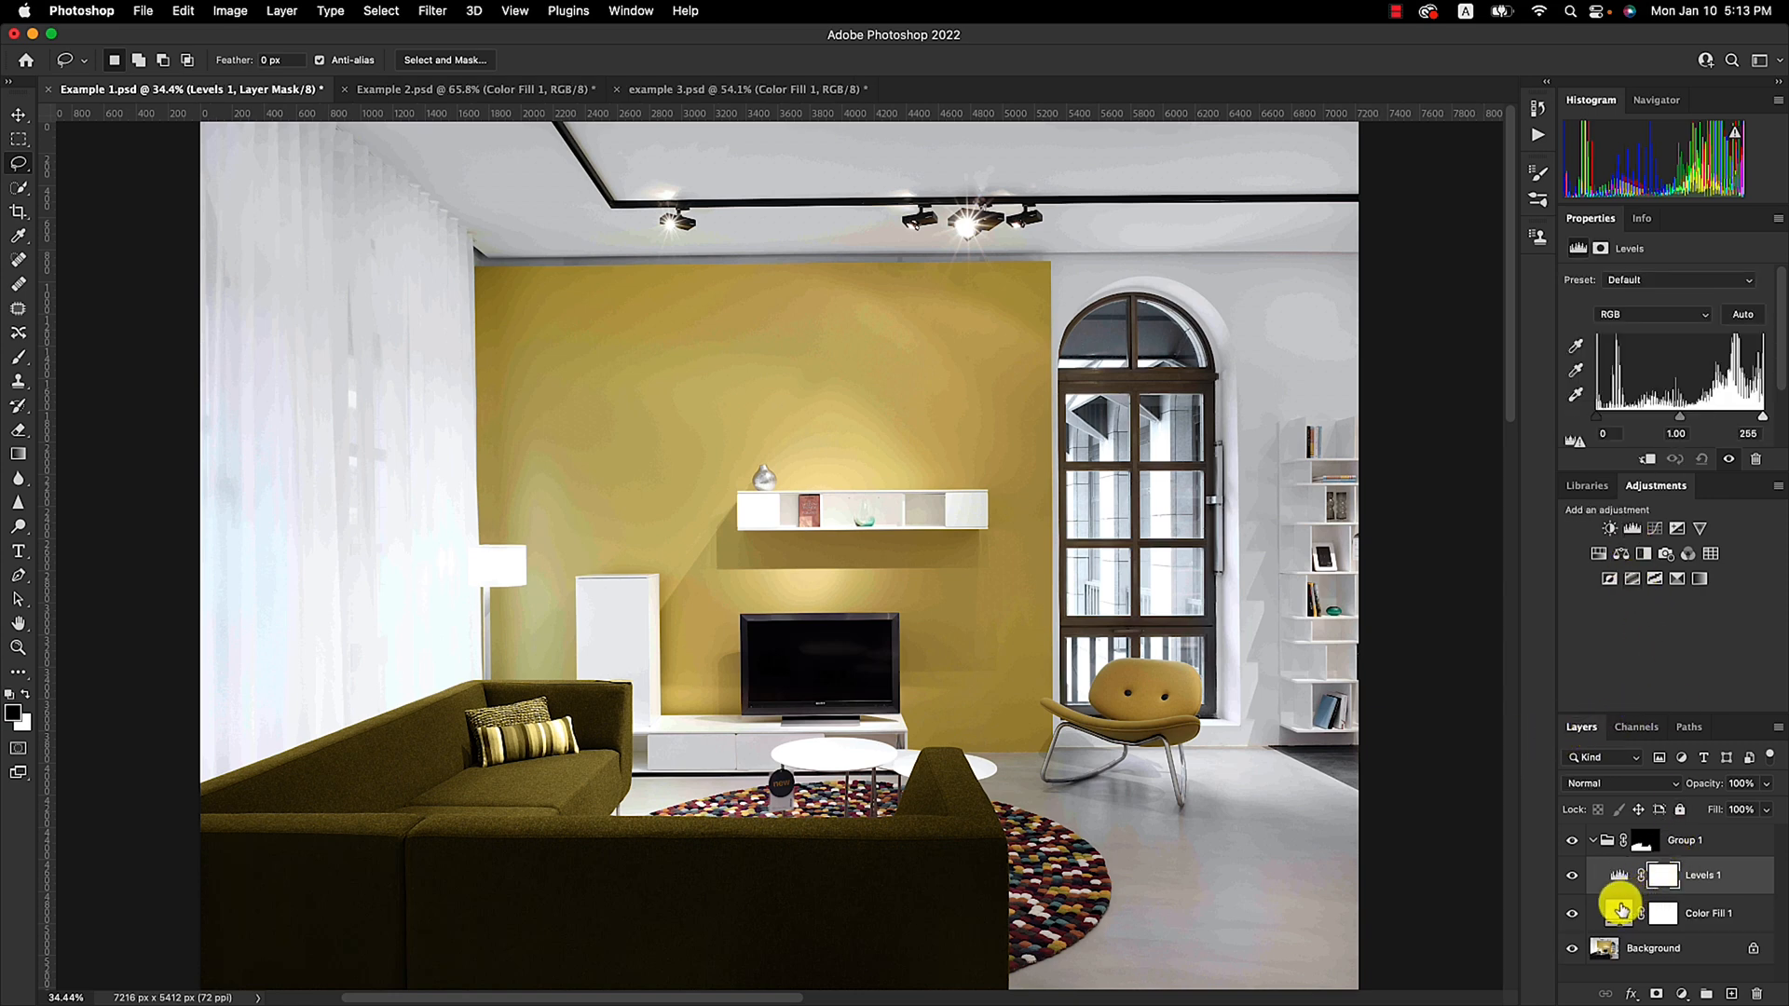
left_click_drag(1614, 914, 1612, 862)
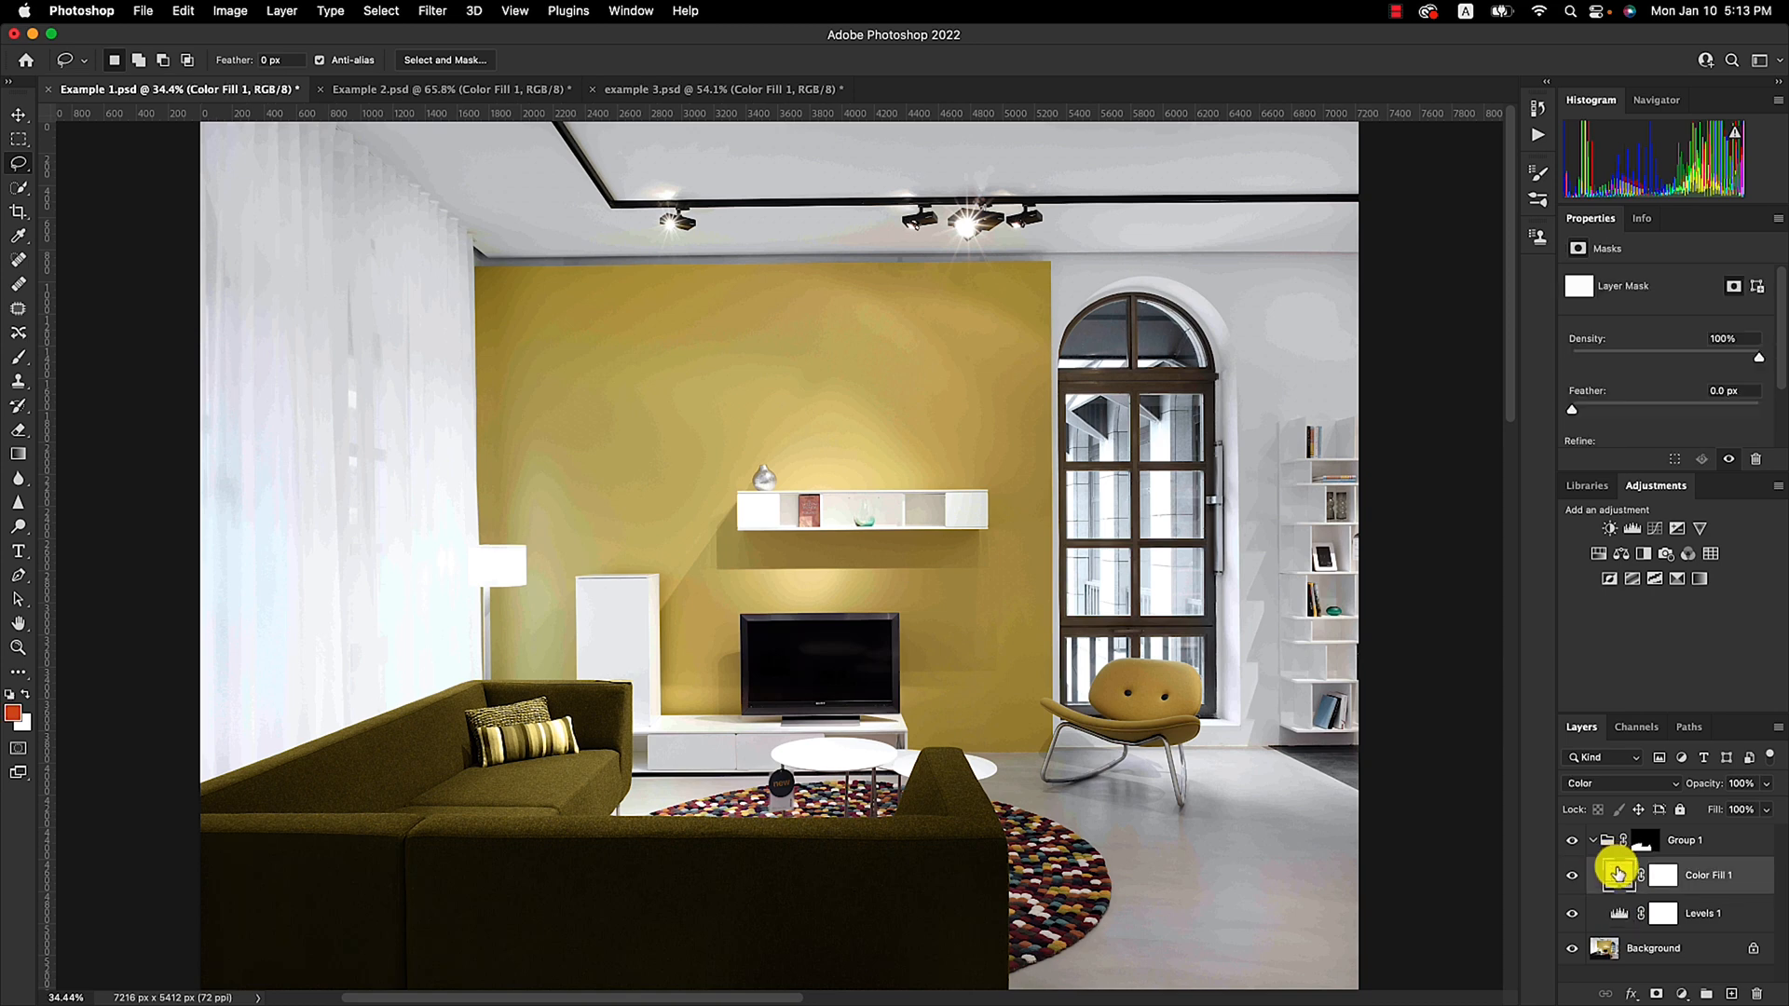
left_click(1618, 918)
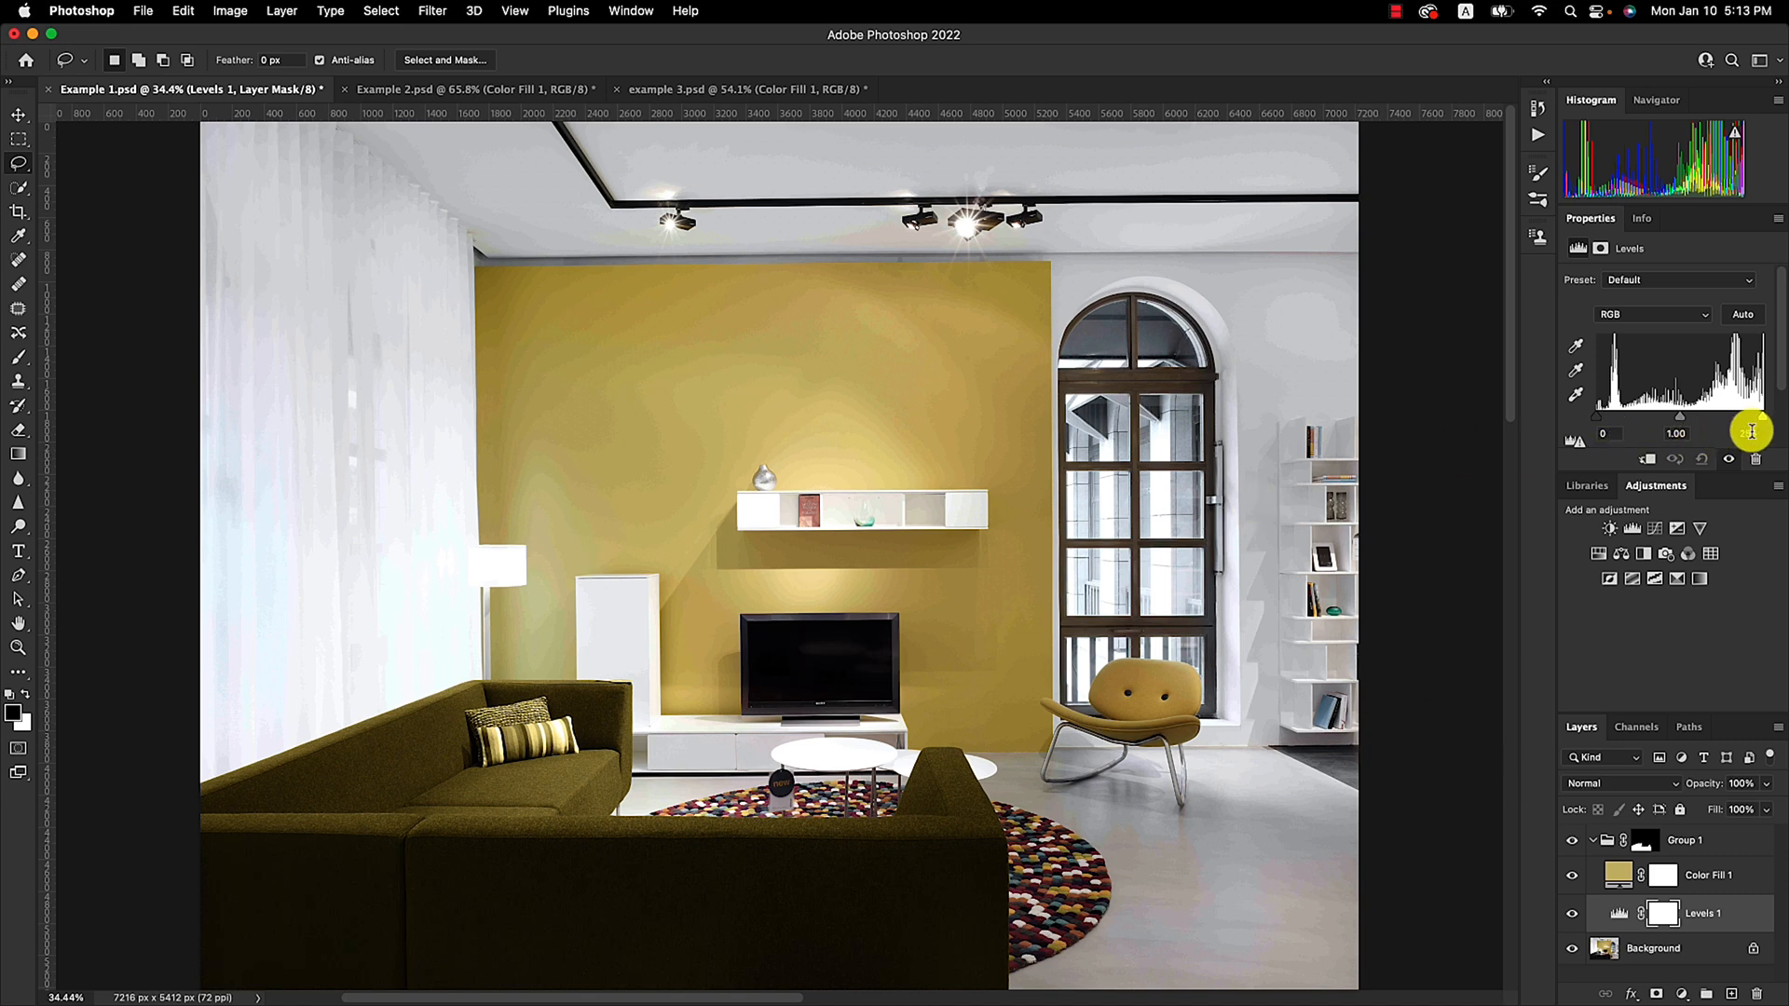
left_click_drag(1766, 420, 1725, 421)
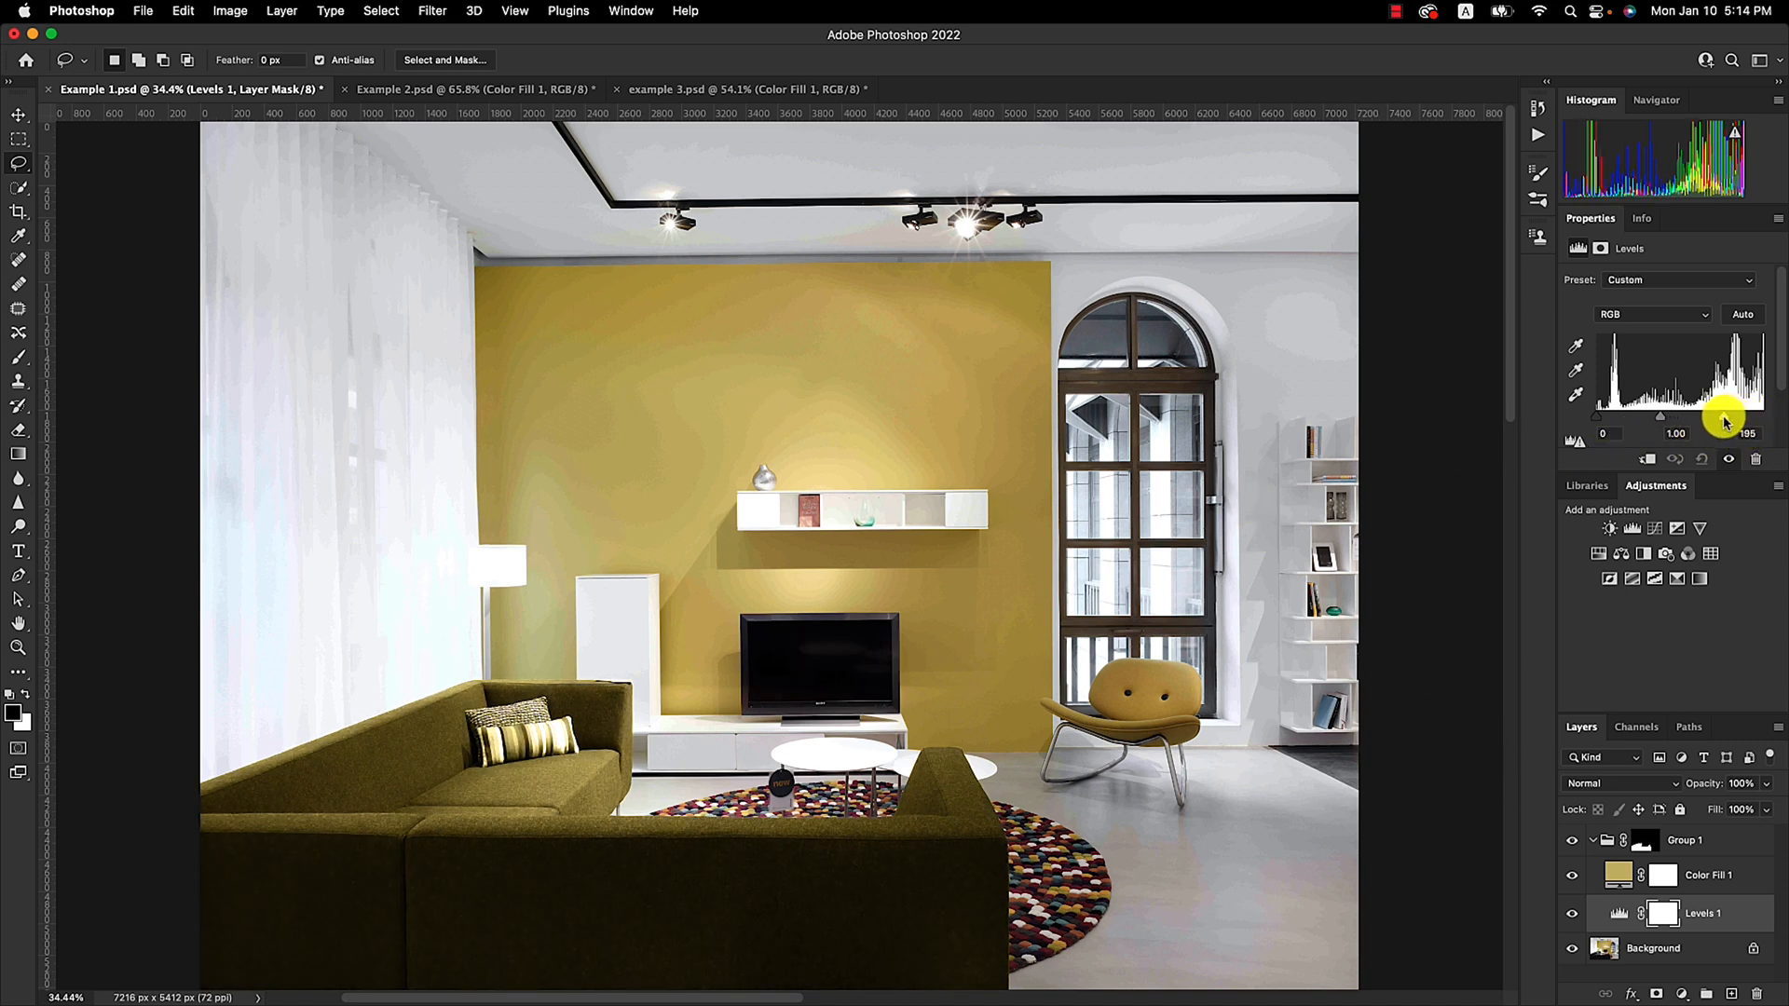
left_click_drag(1661, 423, 1652, 425)
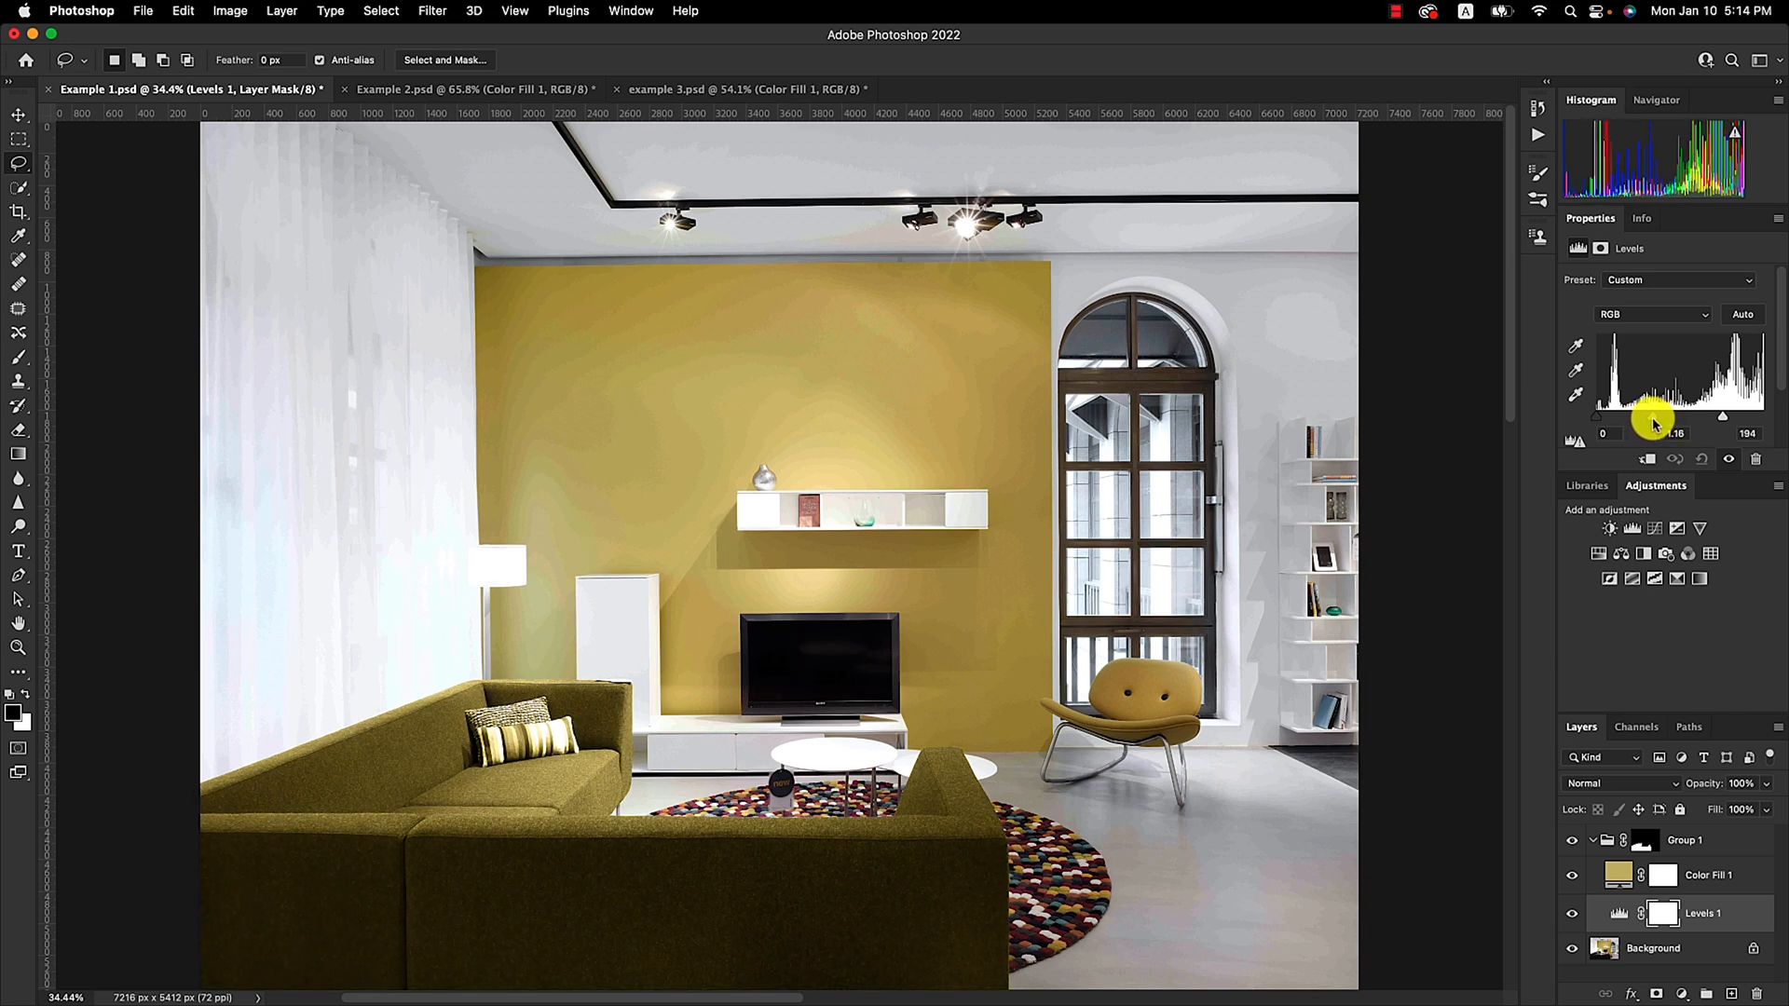
left_click_drag(1780, 378, 1776, 473)
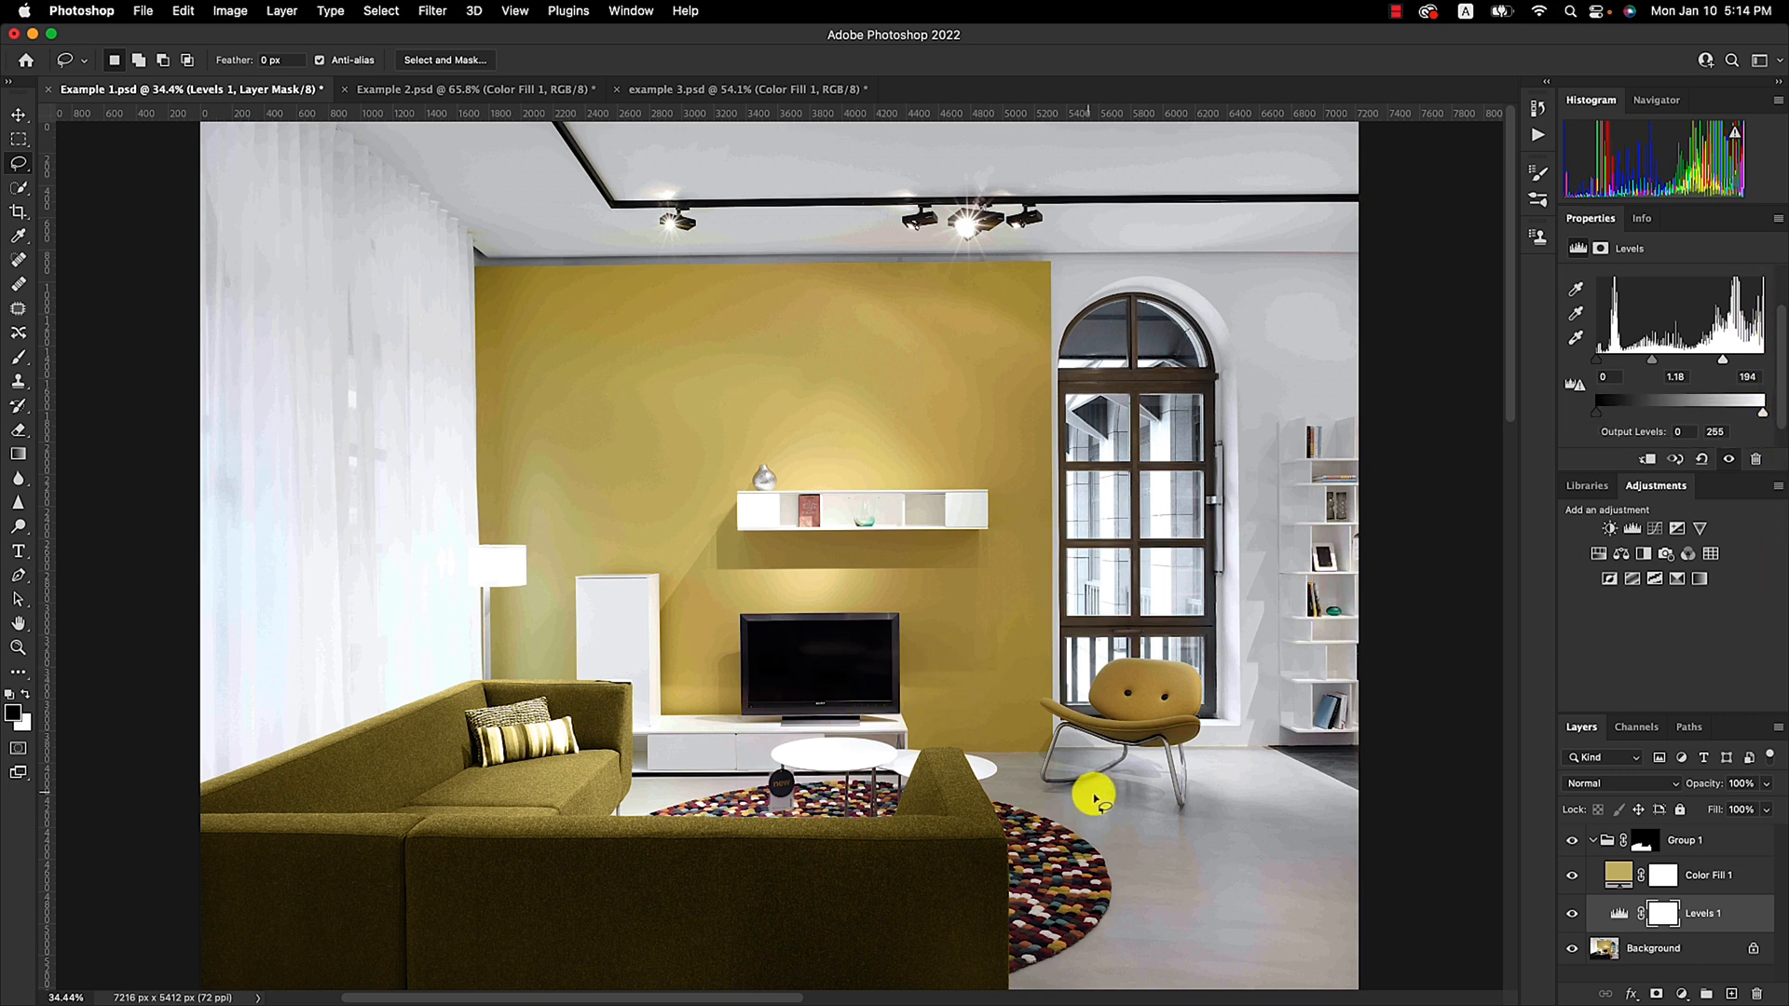
Step: Change the sofa's Color Fill 1 layer to a muted purple, about #897396 with a hue of 277°
left_click(1619, 876)
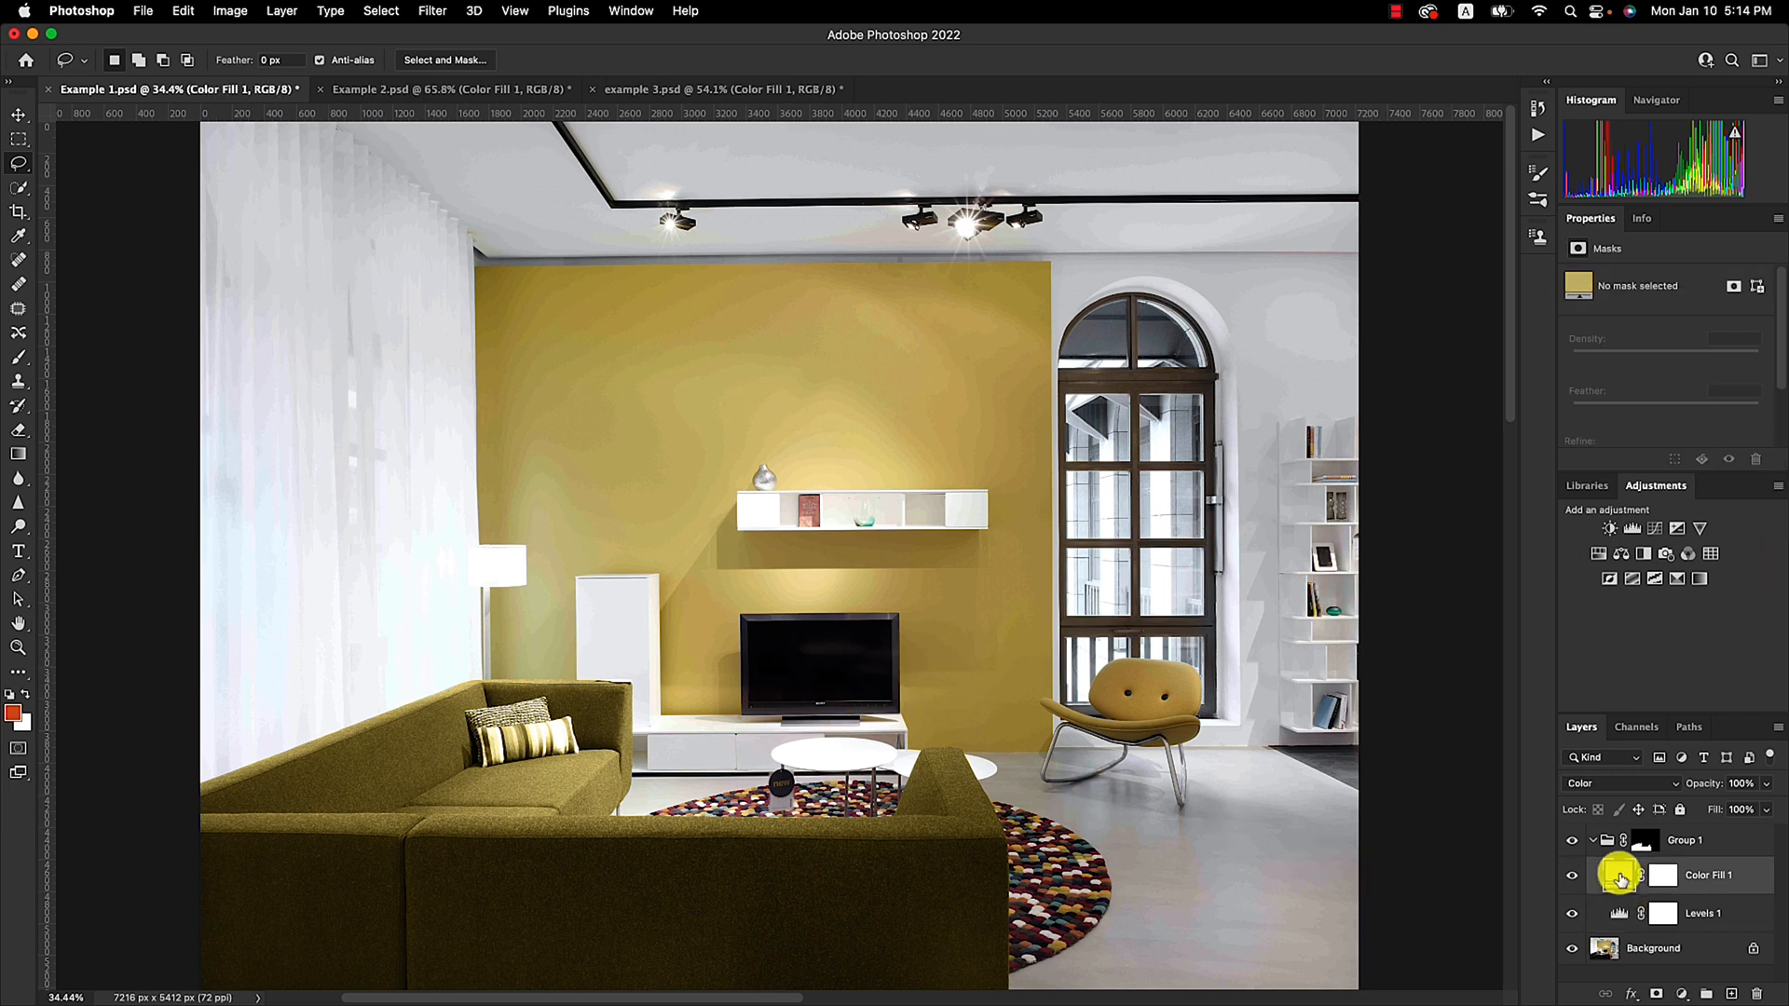
double_click(1620, 876)
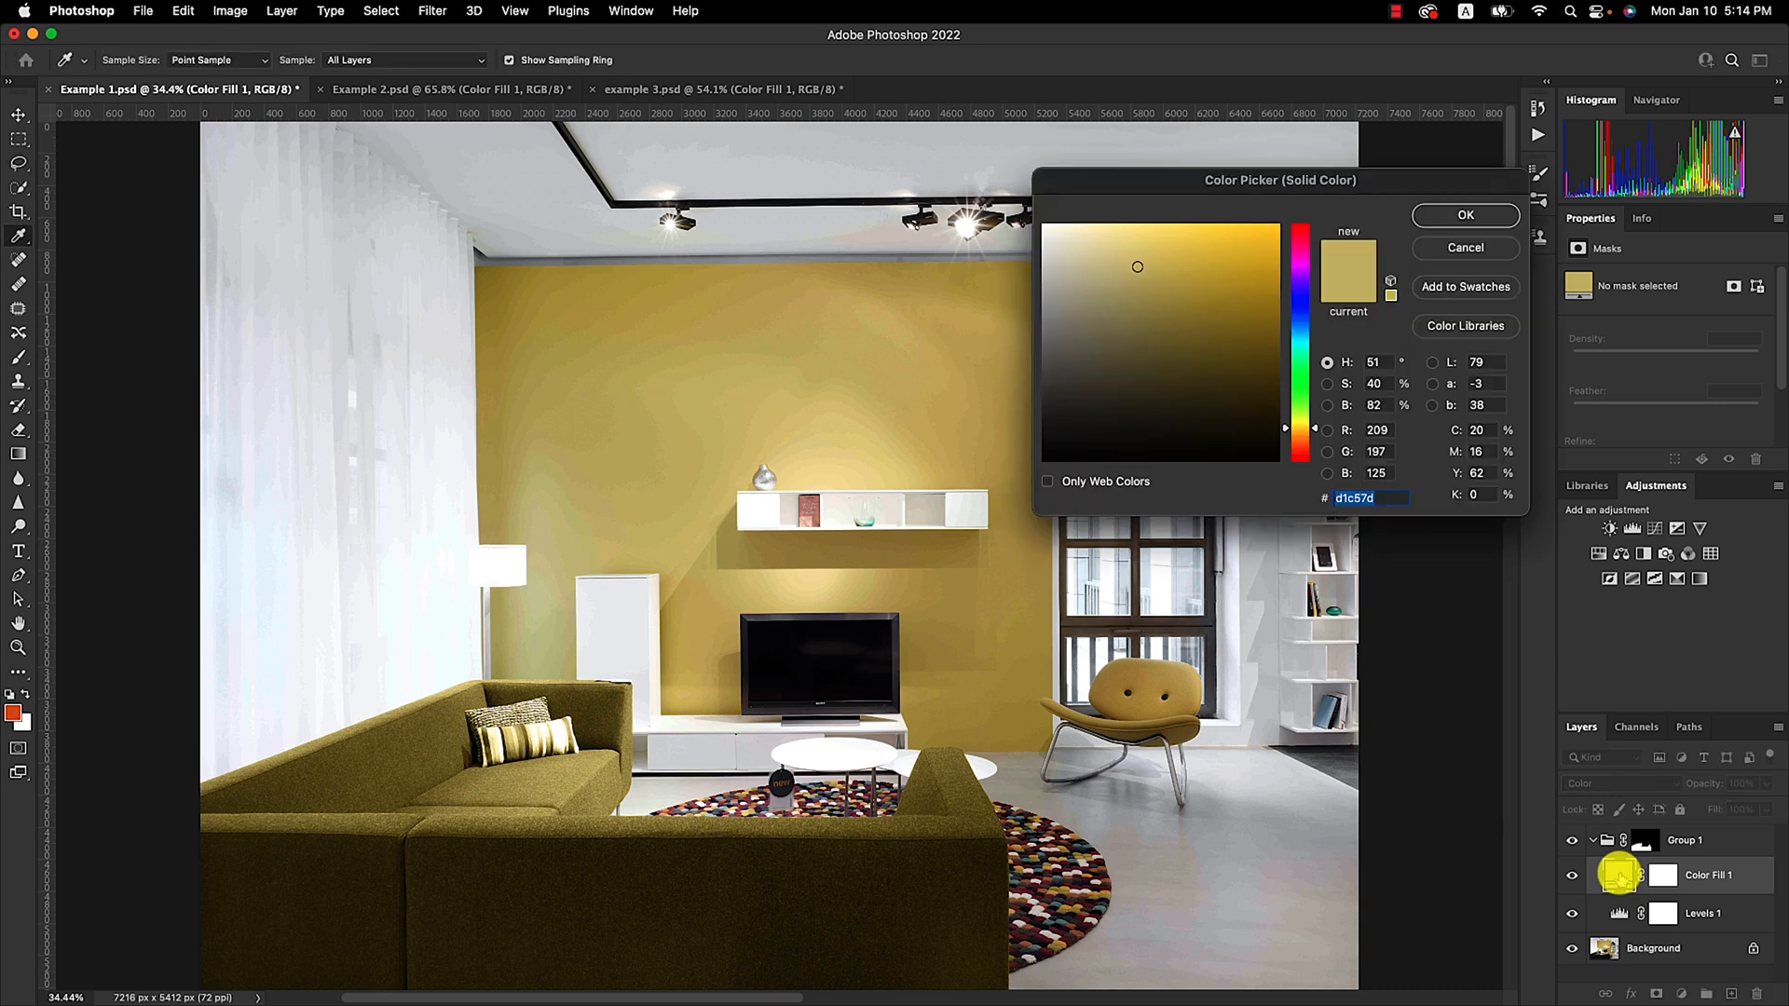
mouse_move(1143, 267)
left_mouse_down()
mouse_move(1220, 322)
mouse_move(1261, 383)
mouse_move(1241, 466)
mouse_move(1122, 428)
mouse_move(1121, 385)
left_mouse_up()
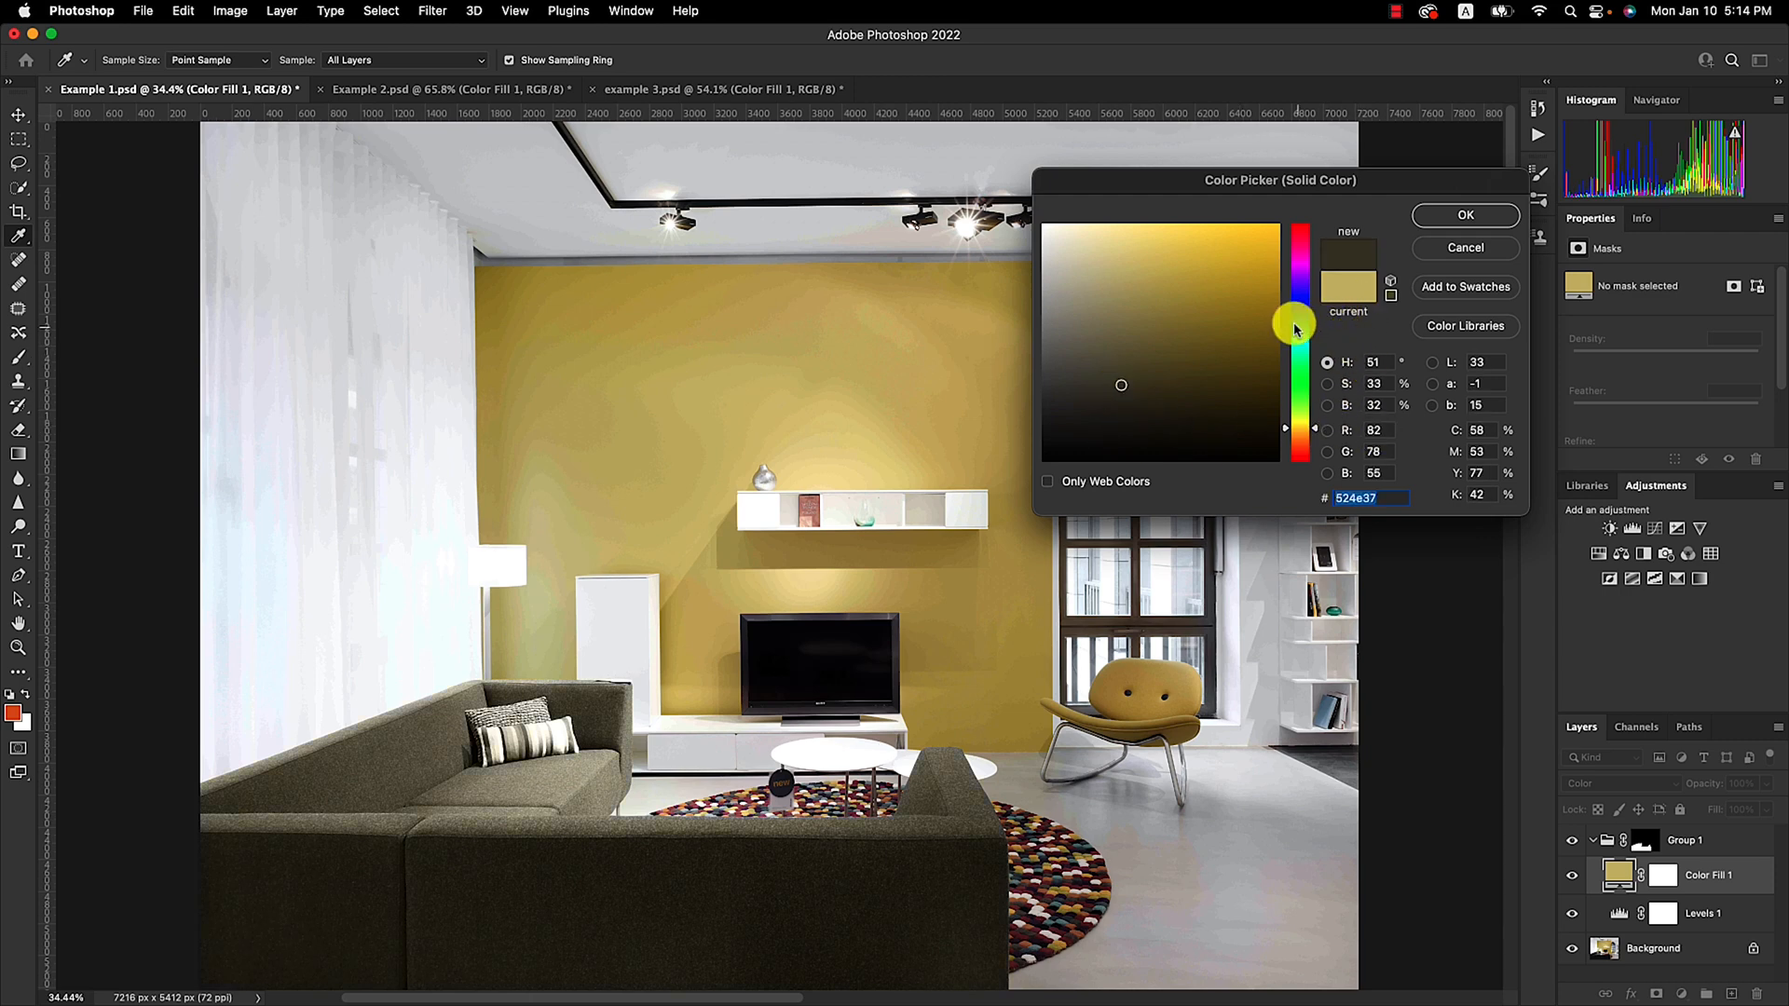
left_click_drag(1315, 434, 1314, 280)
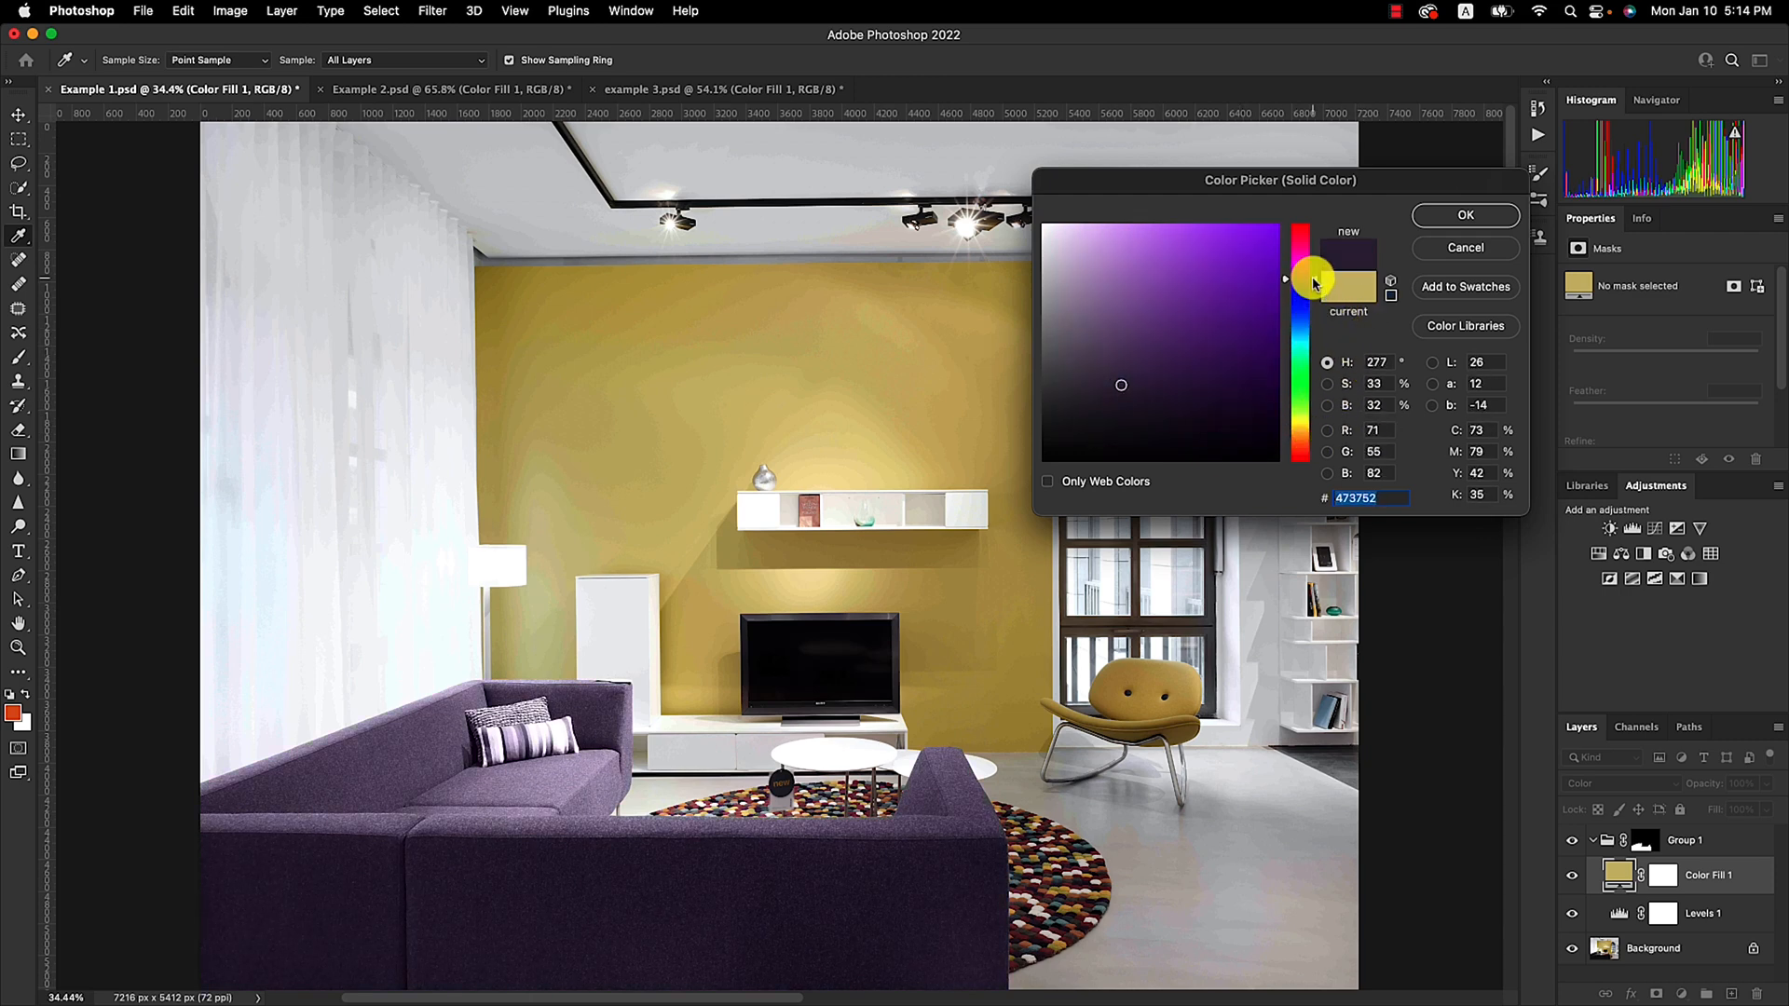
mouse_move(1122, 388)
left_mouse_down()
mouse_move(1175, 277)
mouse_move(1115, 326)
mouse_move(1076, 286)
mouse_move(1093, 313)
left_mouse_up()
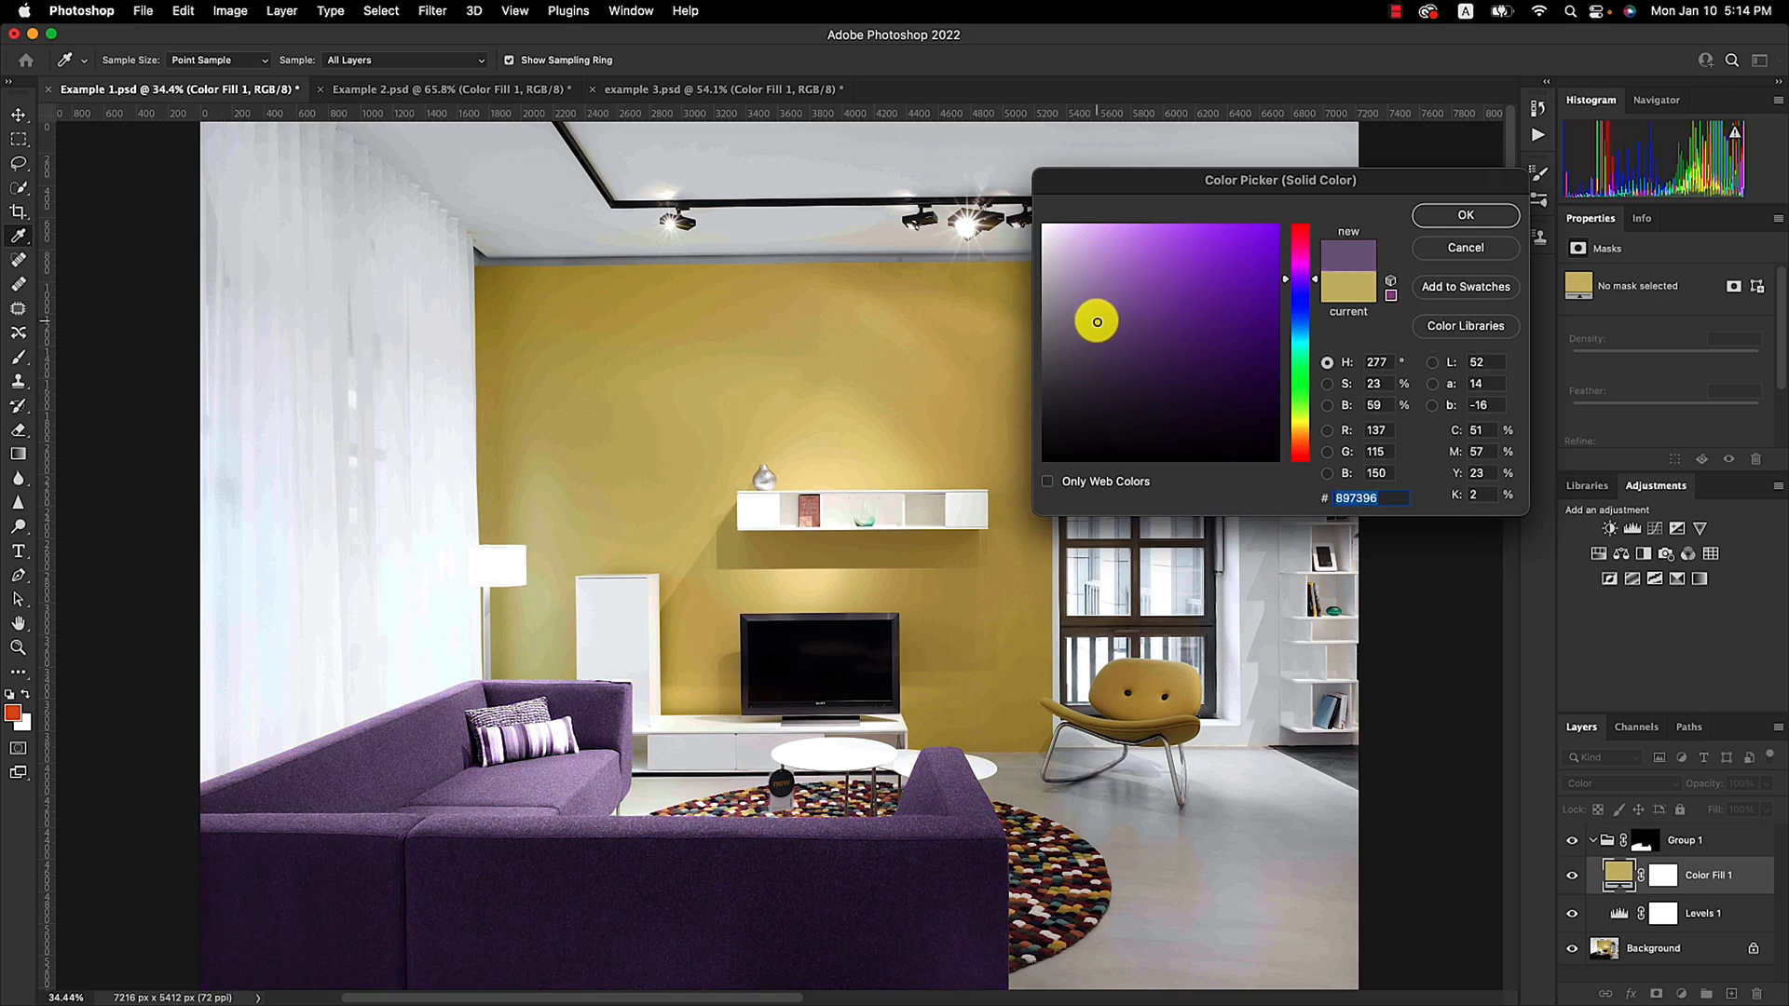
left_click(1429, 221)
Step: Switch to Example 2.psd and compare the kitchen cabinets with Group 1 hidden and shown
left_click(429, 87)
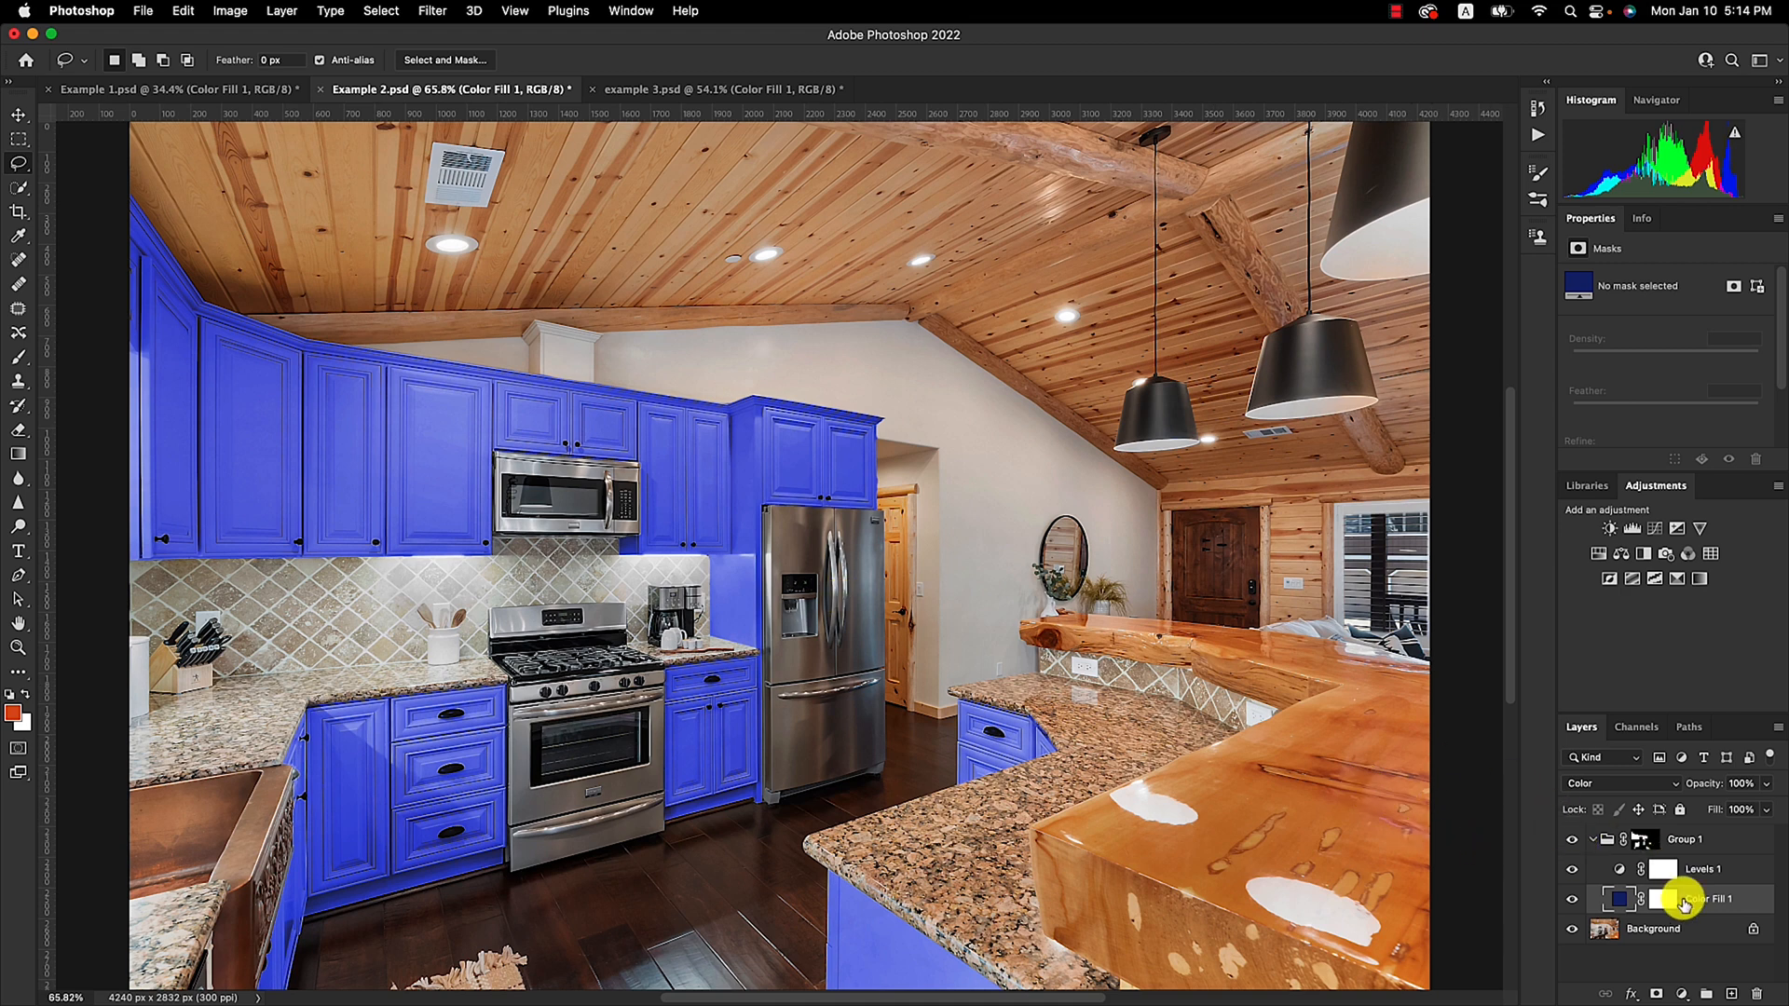
left_click(1572, 841)
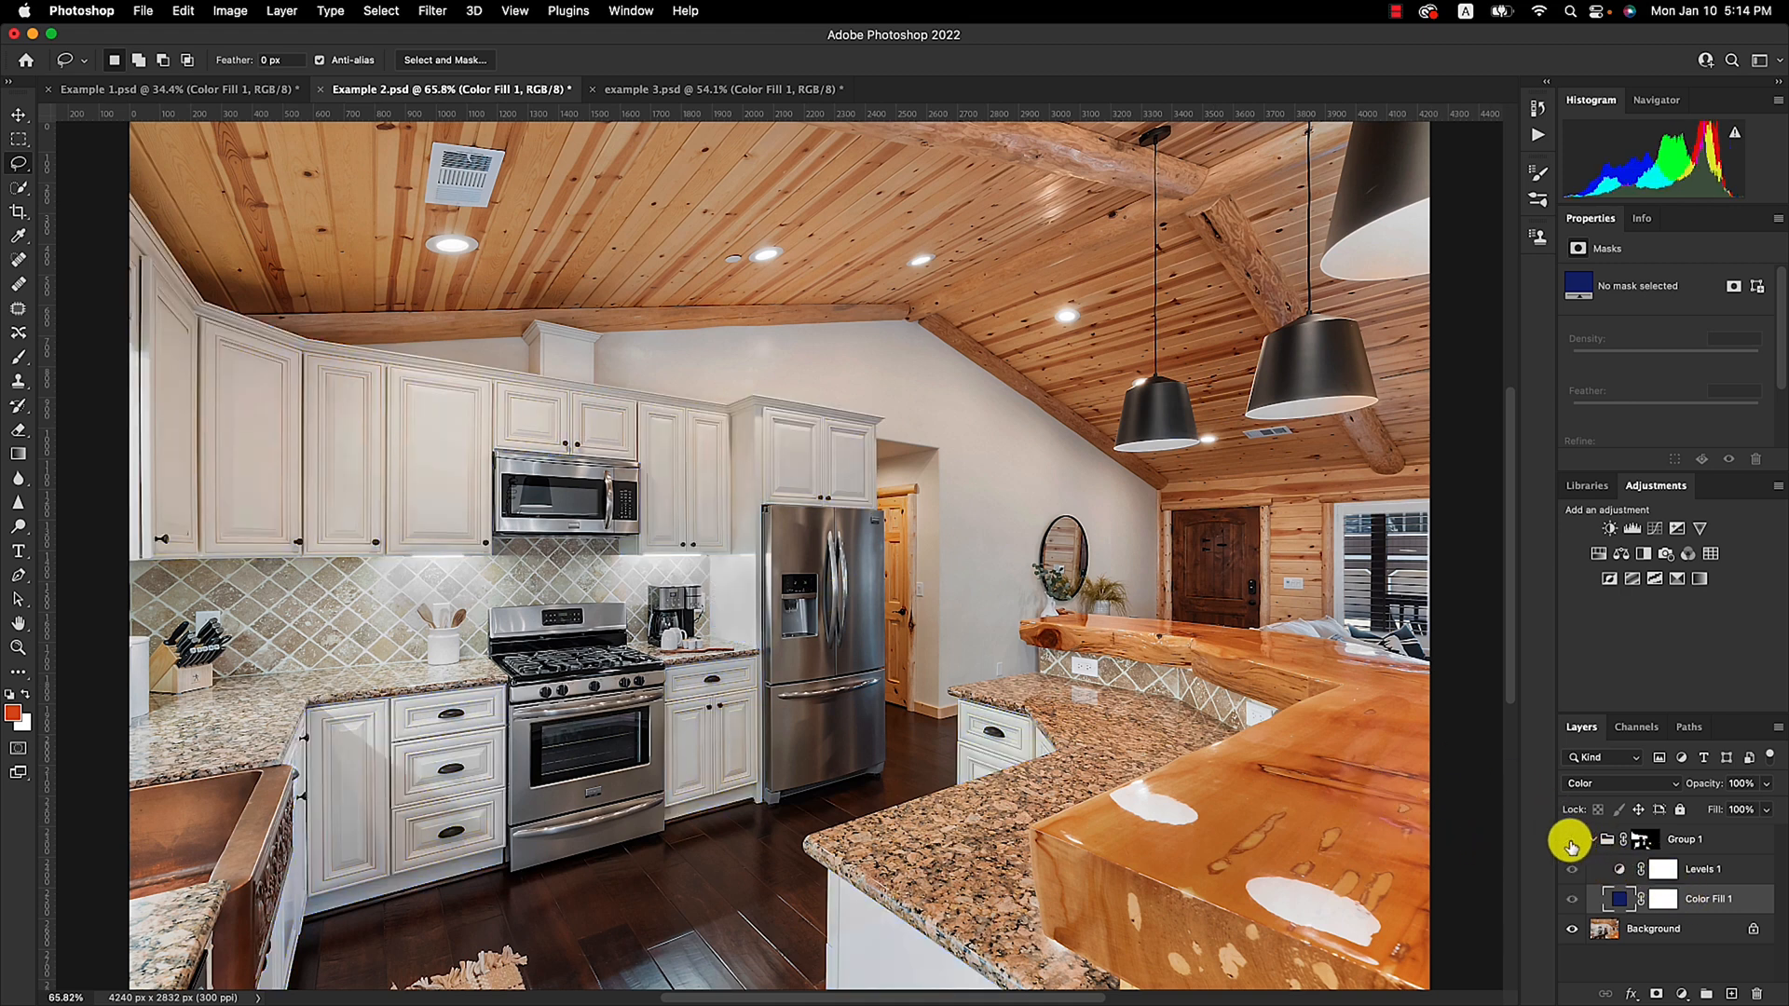
left_click(1572, 841)
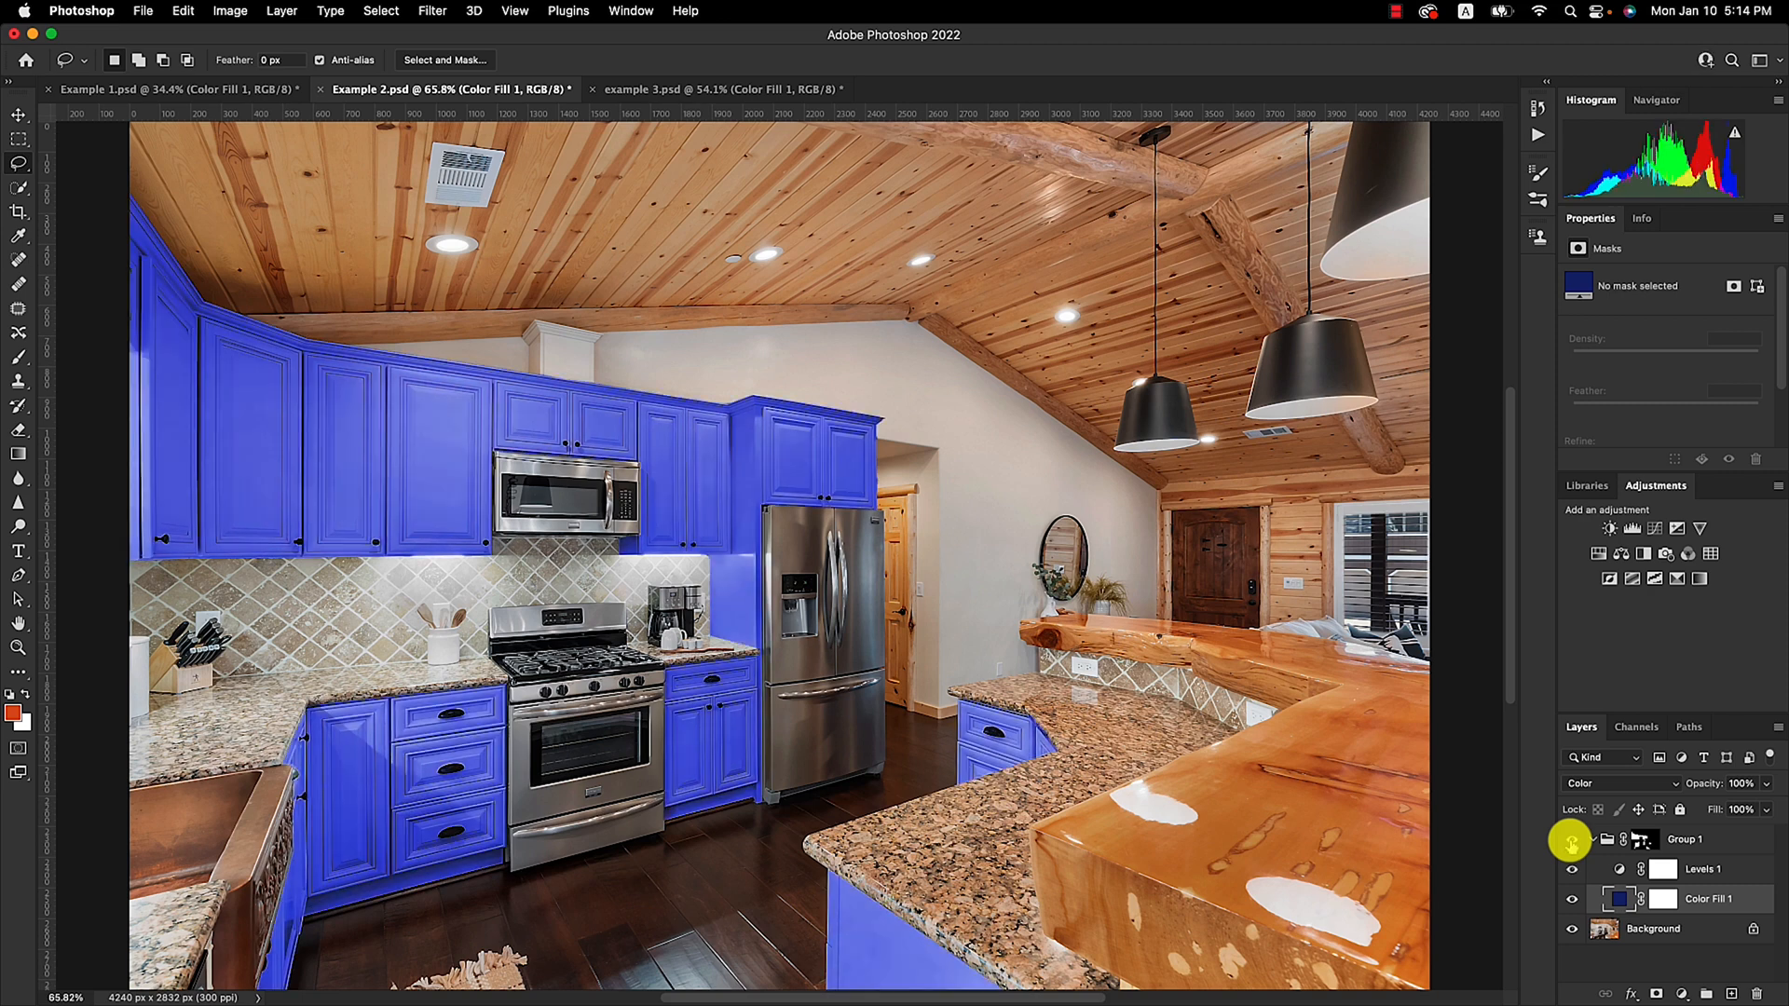
Step: Change the kitchen cabinets' Color Fill 1 layer to a muted green, #b0bda8
double_click(1623, 900)
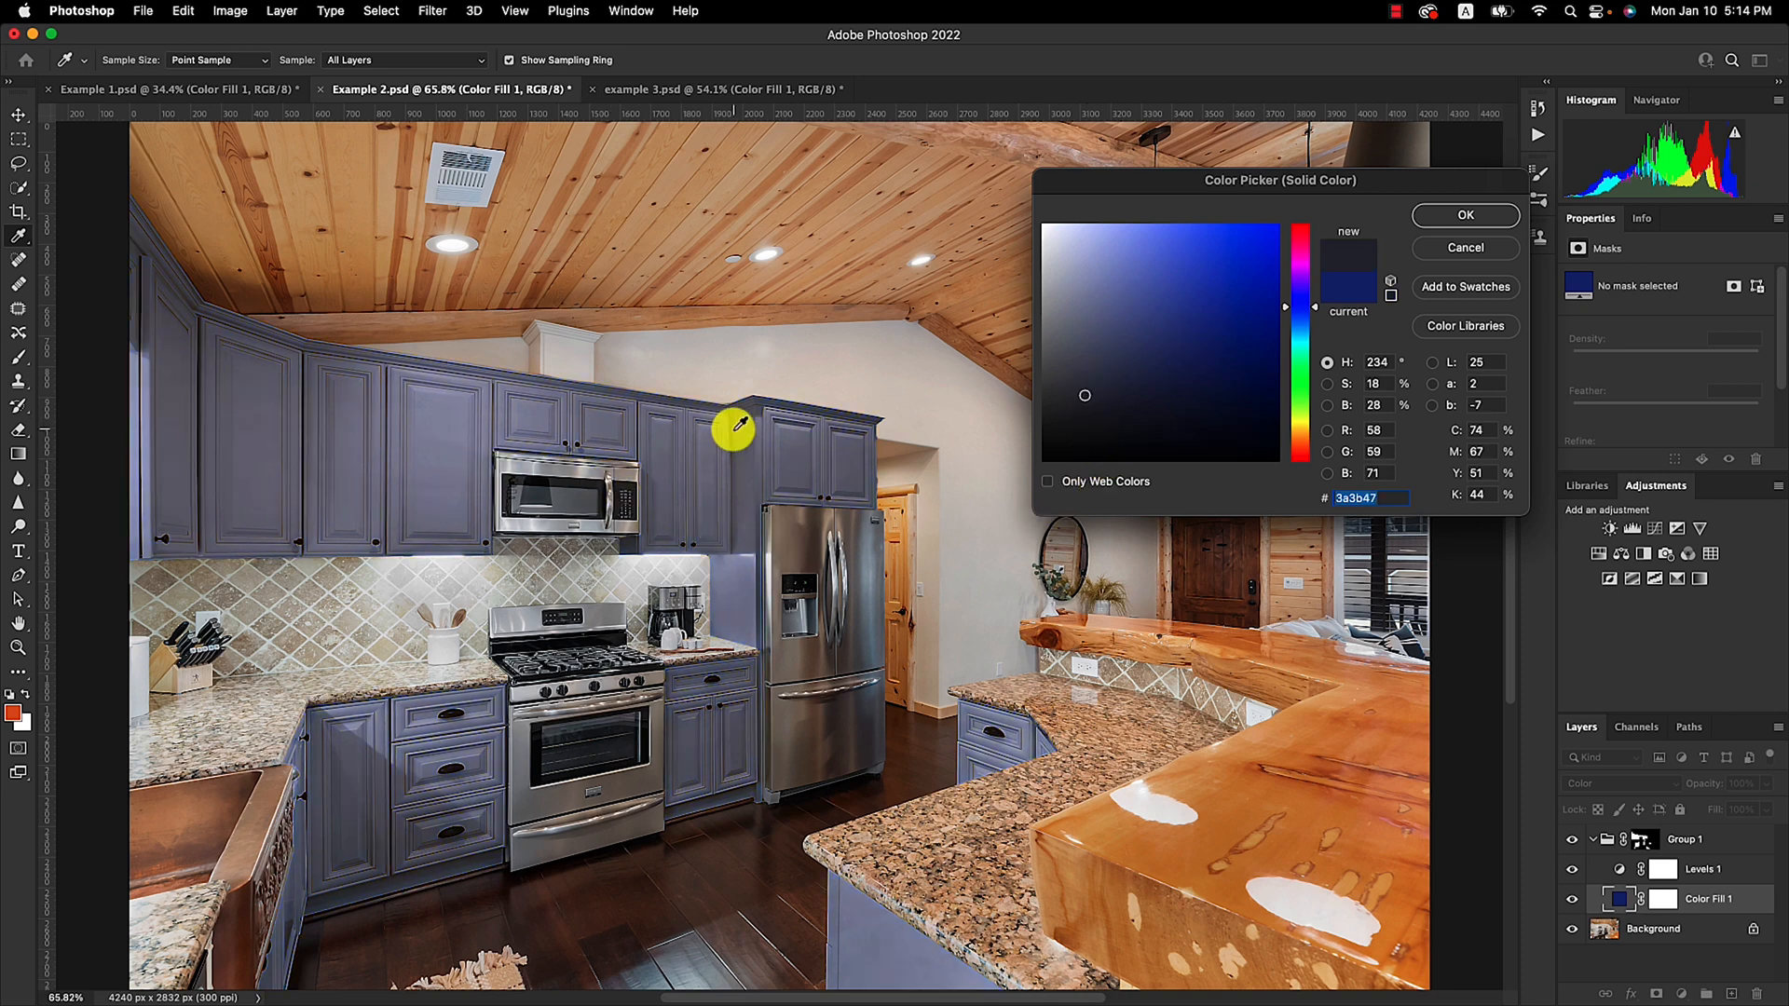
left_click(1091, 332)
left_click_drag(1319, 313, 1313, 370)
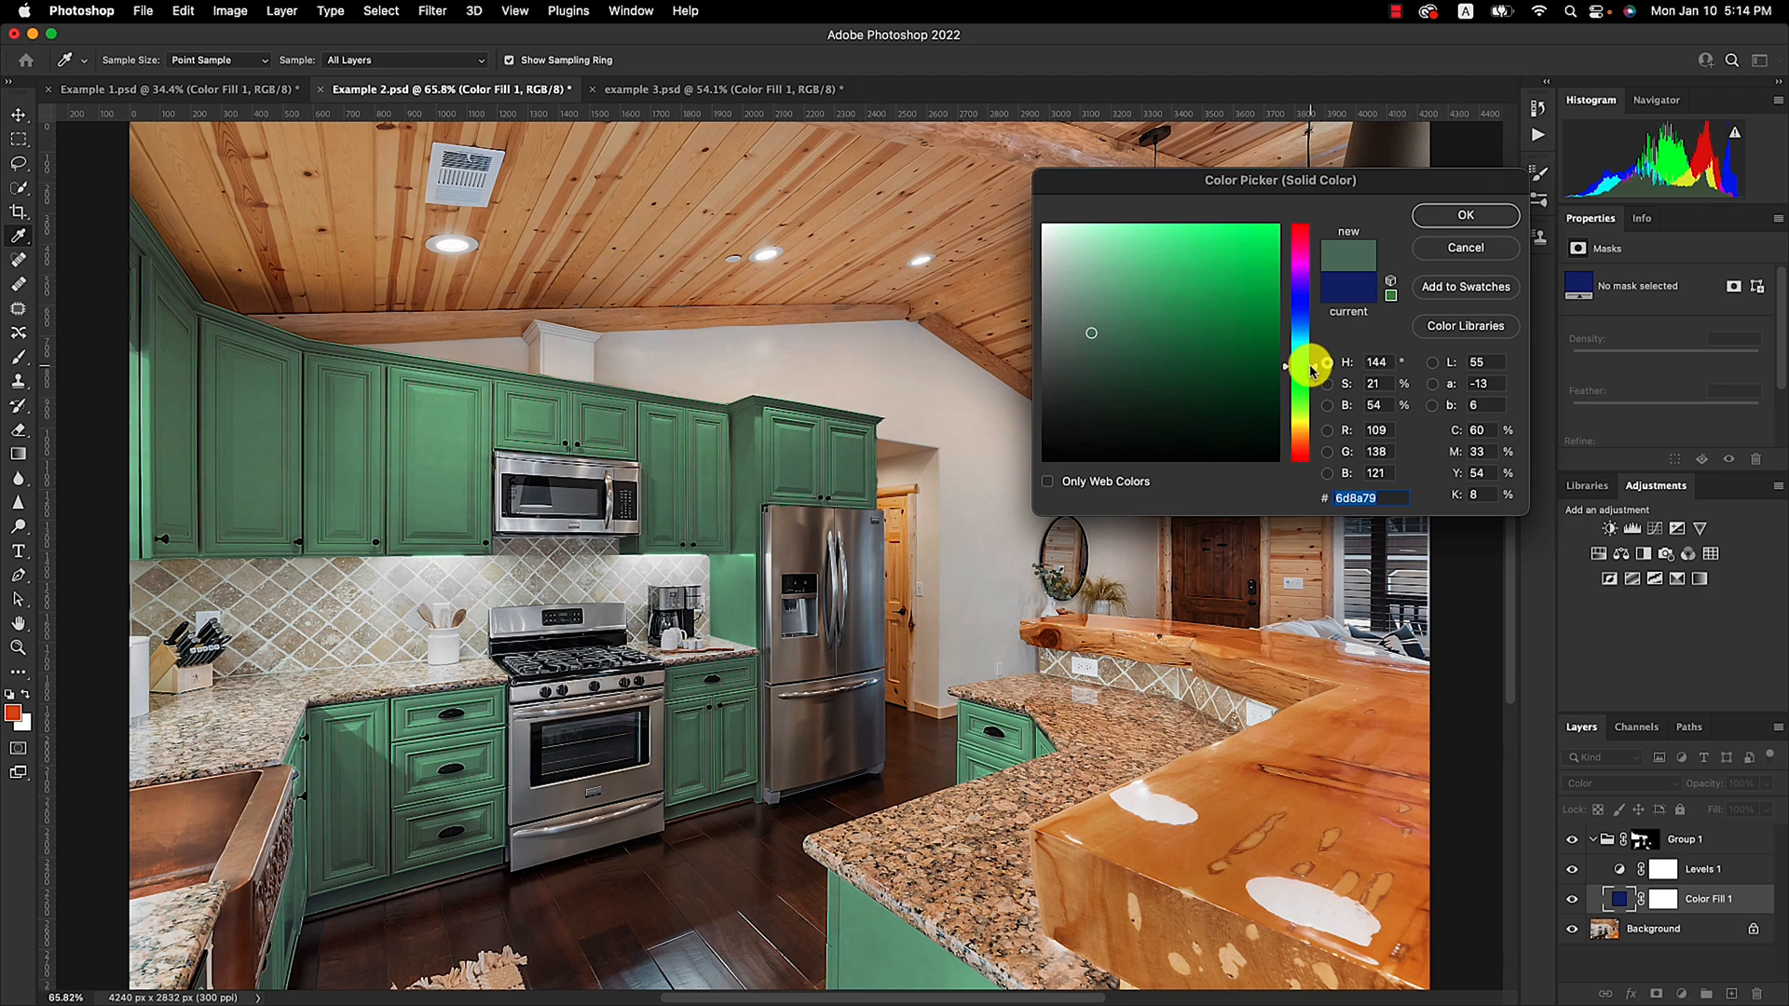
left_click(1141, 356)
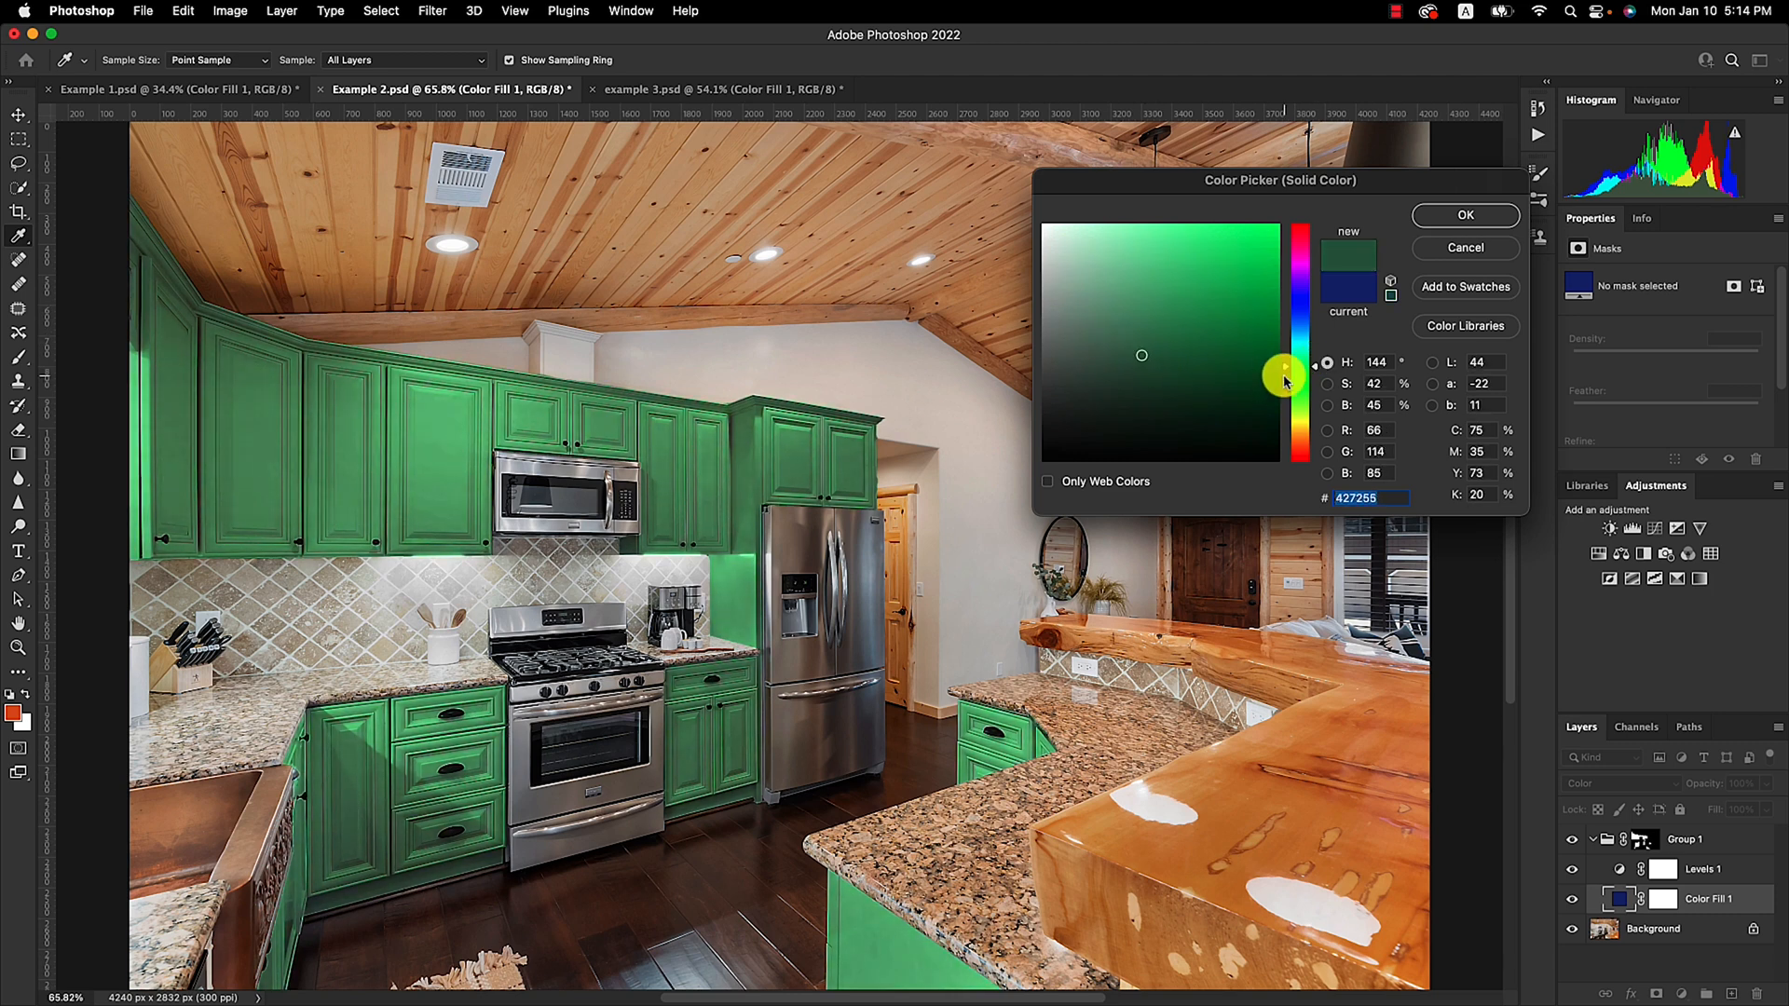
left_click(1079, 359)
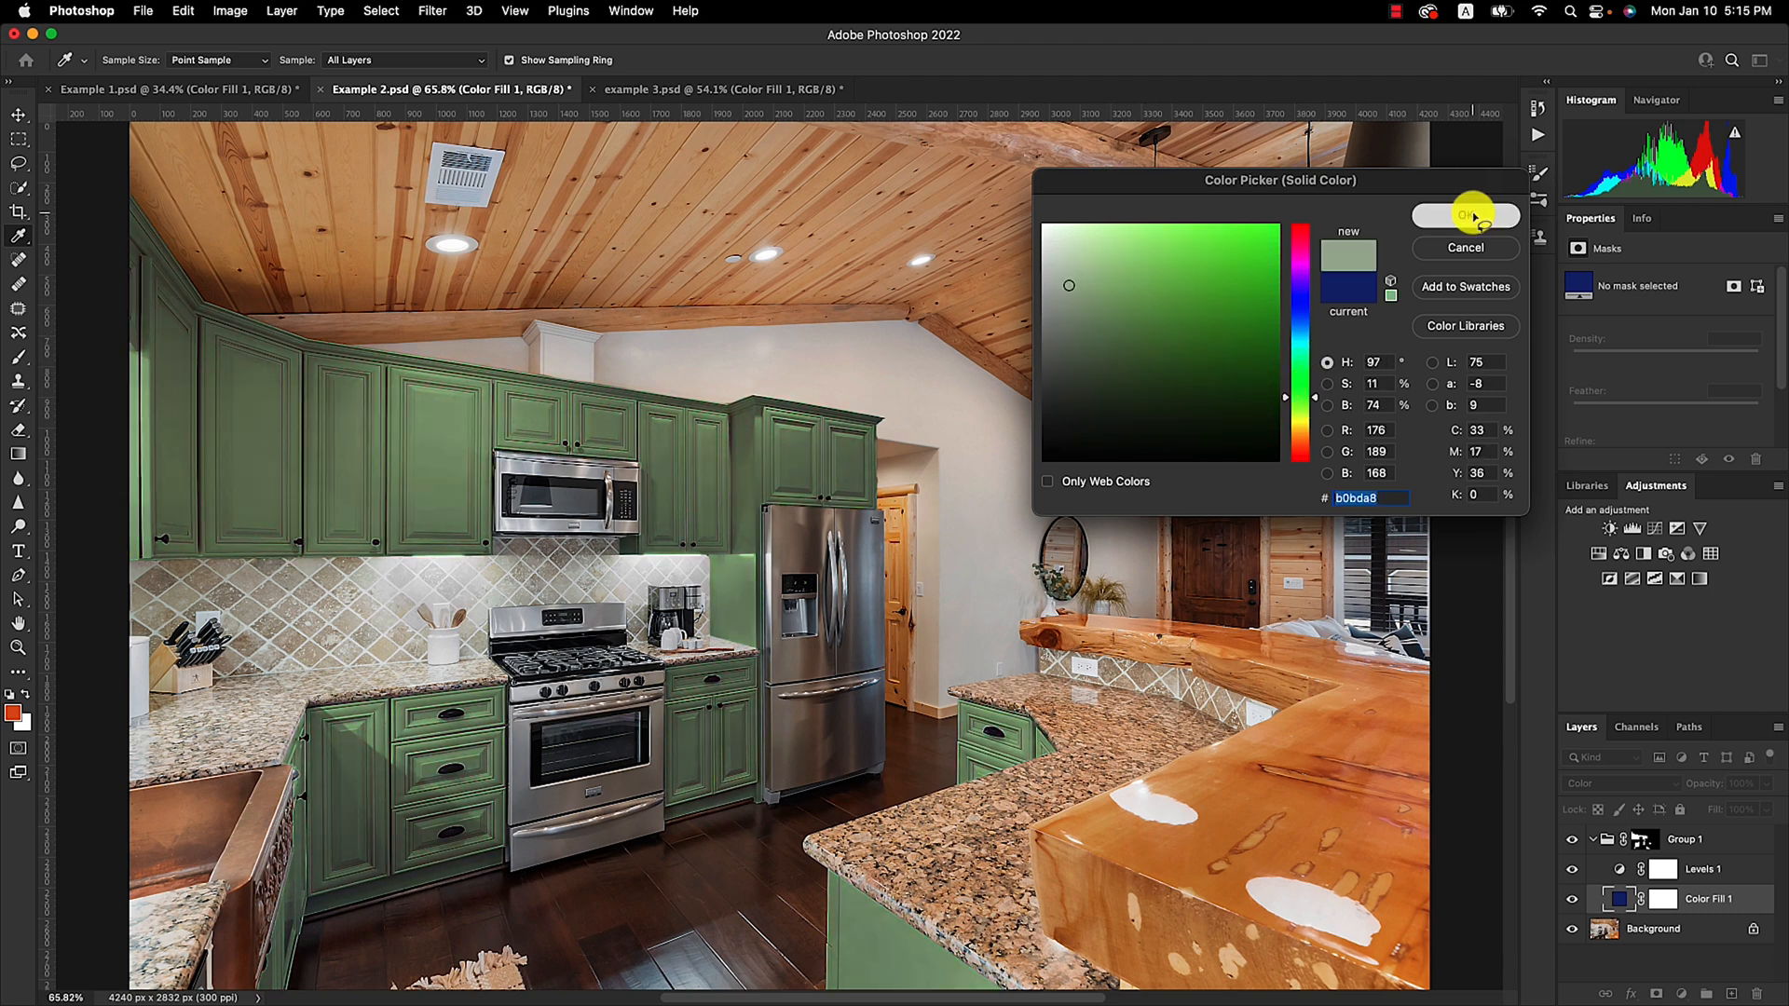
left_click(1466, 215)
Step: Switch to example 3.psd and compare the bedroom wall with Group 1 hidden and shown
left_click(680, 88)
left_click(1573, 843)
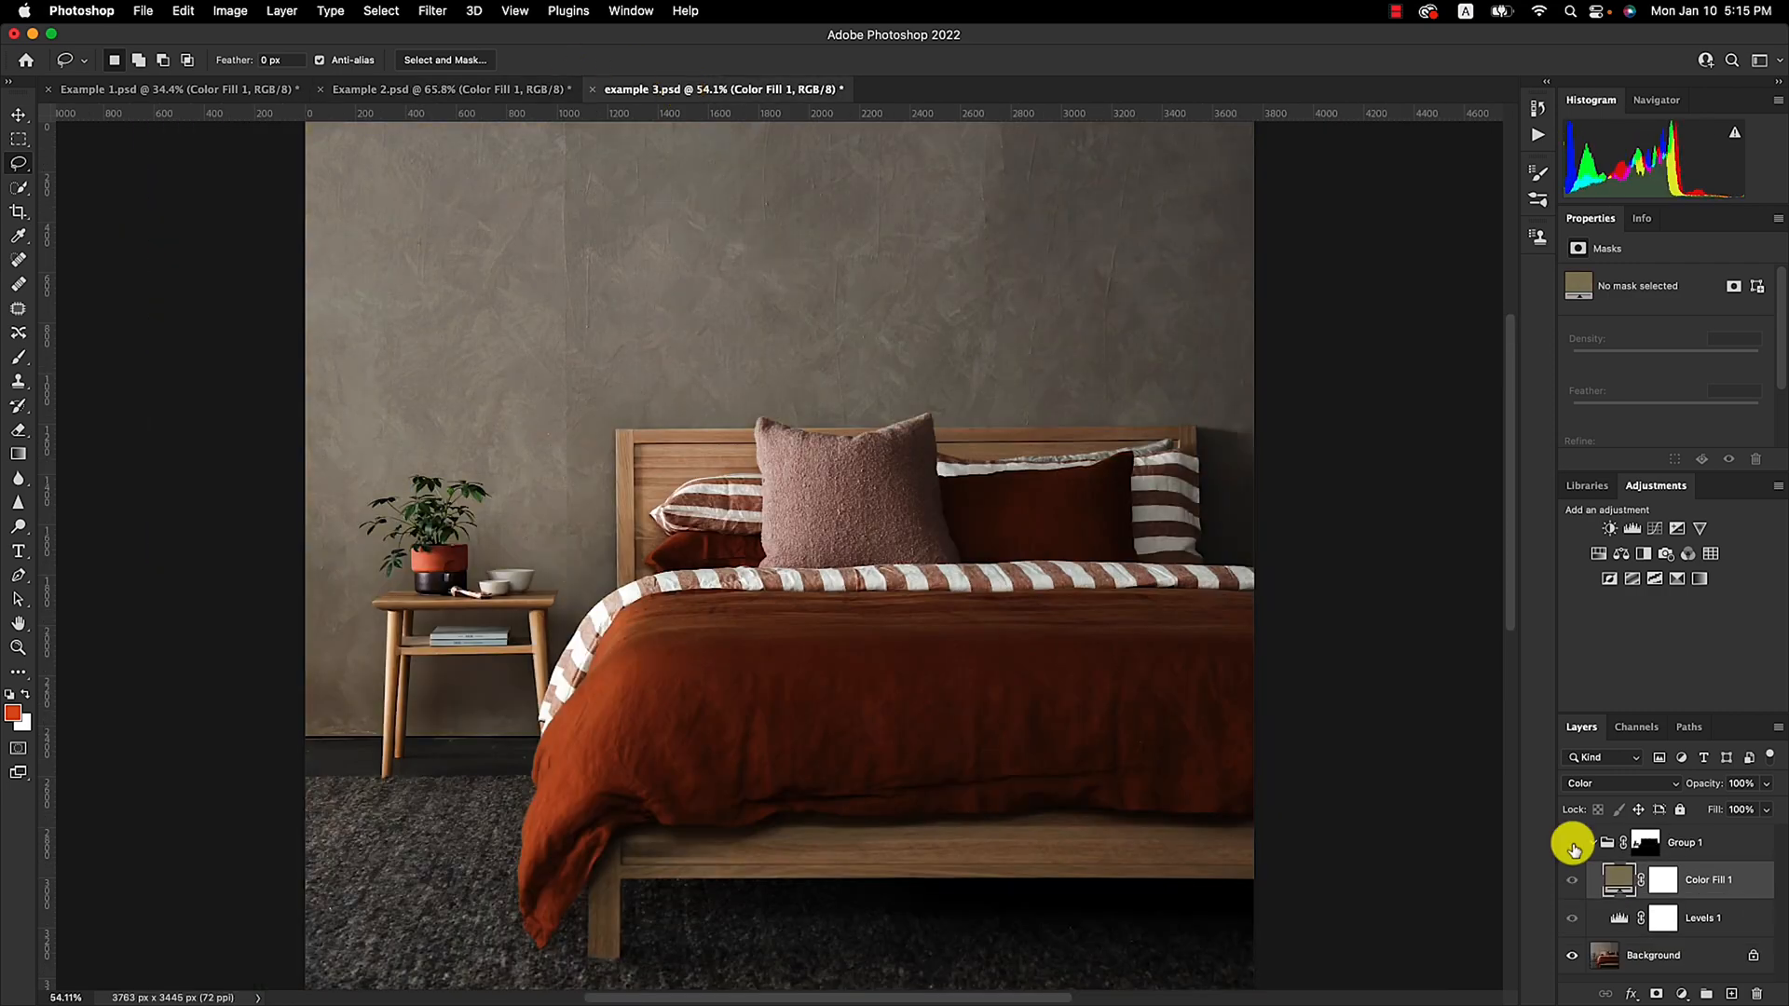
left_click(1573, 842)
Step: Try yellow #c6b56f on the bedroom wall's Color Fill 1 layer, and change it to a deeper pink with a hue of 335°
double_click(1619, 880)
left_click_drag(1209, 411, 1240, 362)
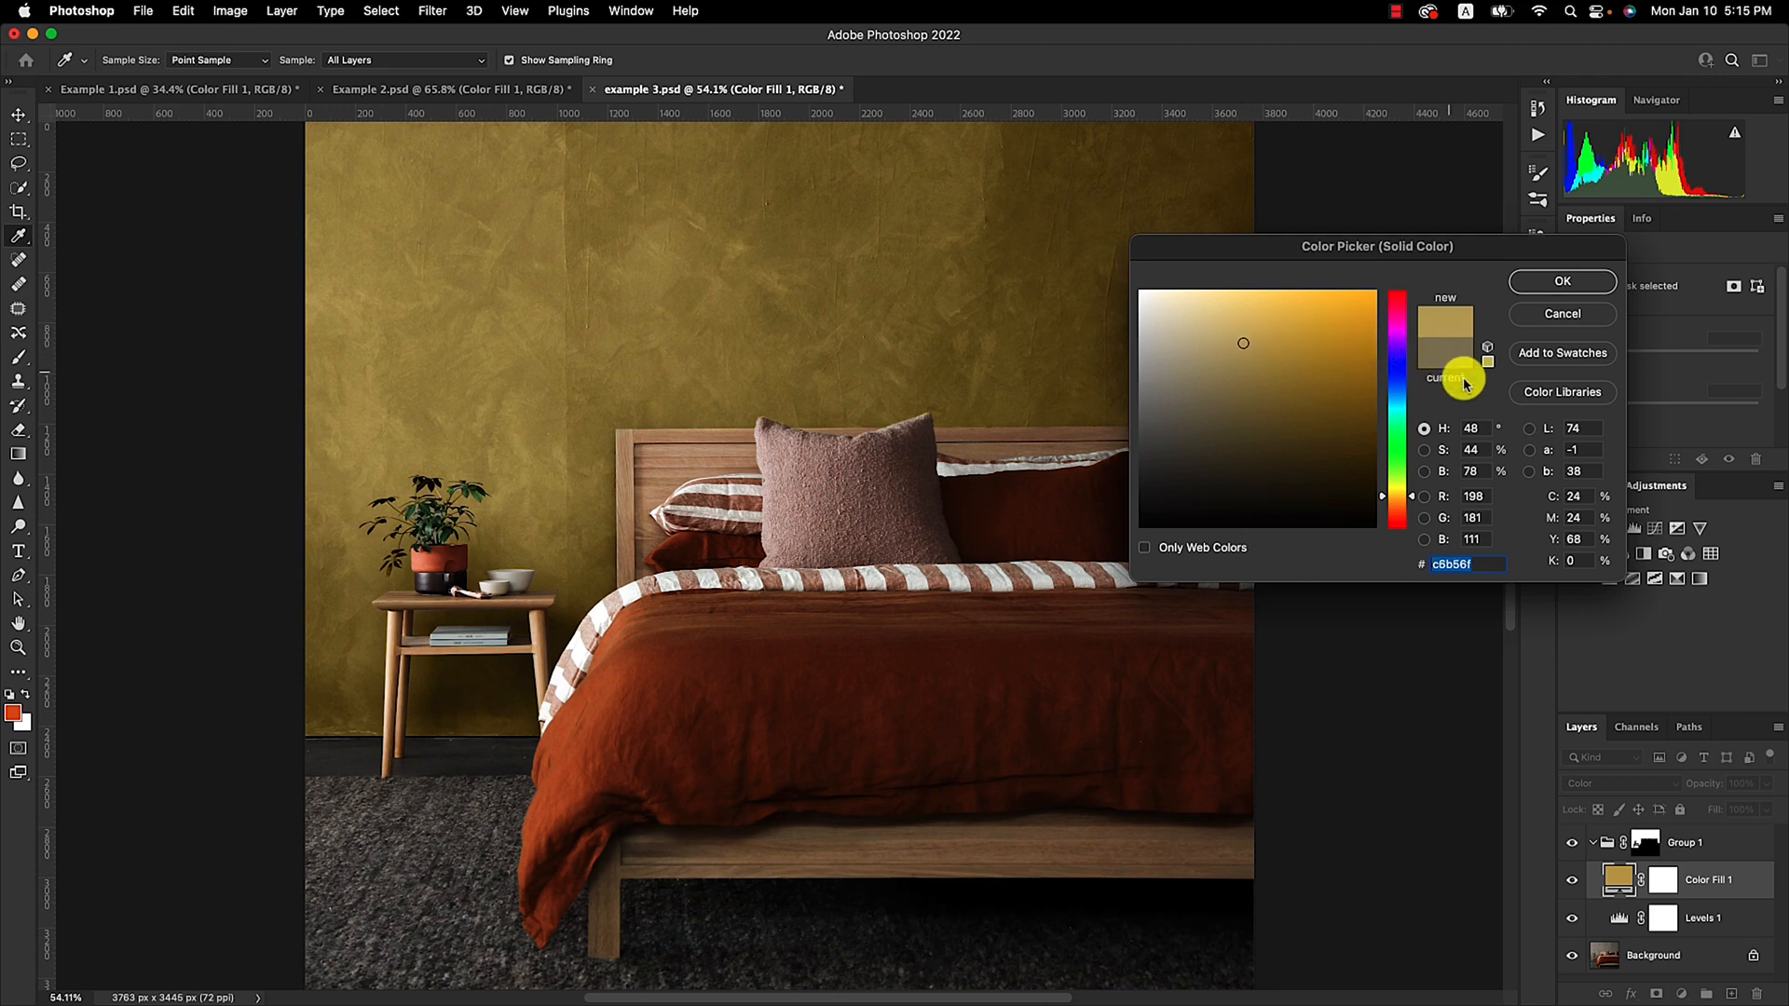
left_click(1396, 306)
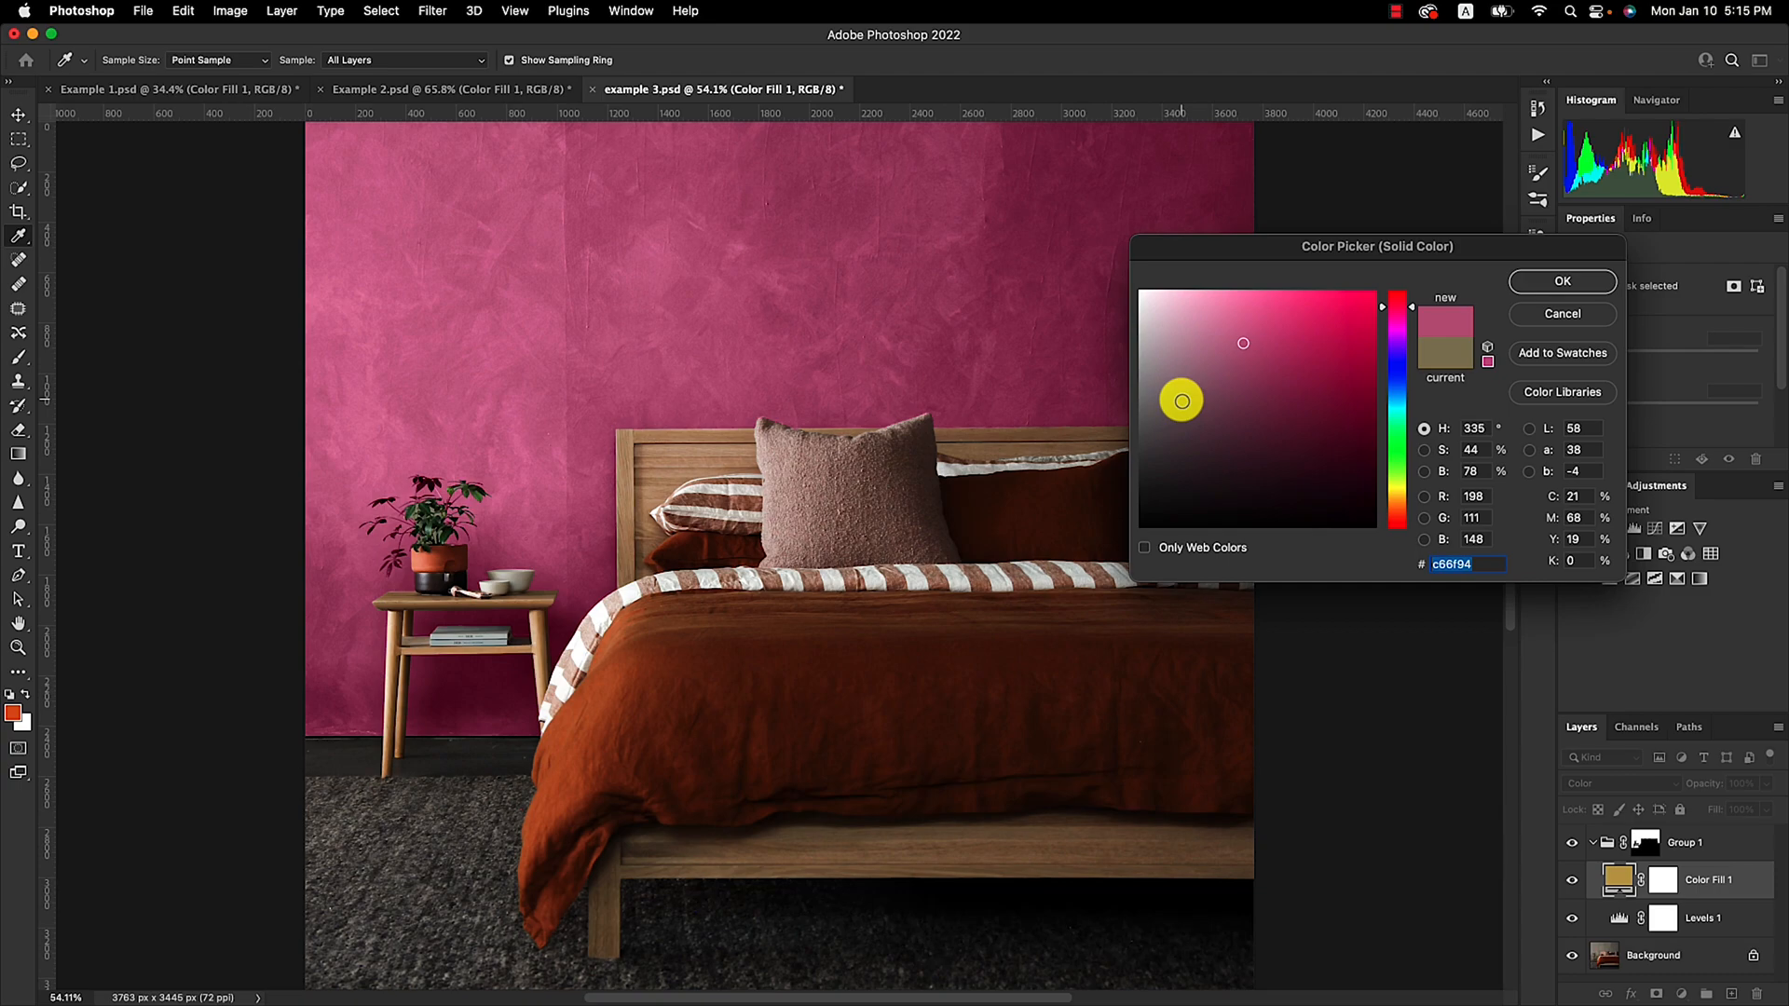
left_click_drag(1255, 356, 1270, 399)
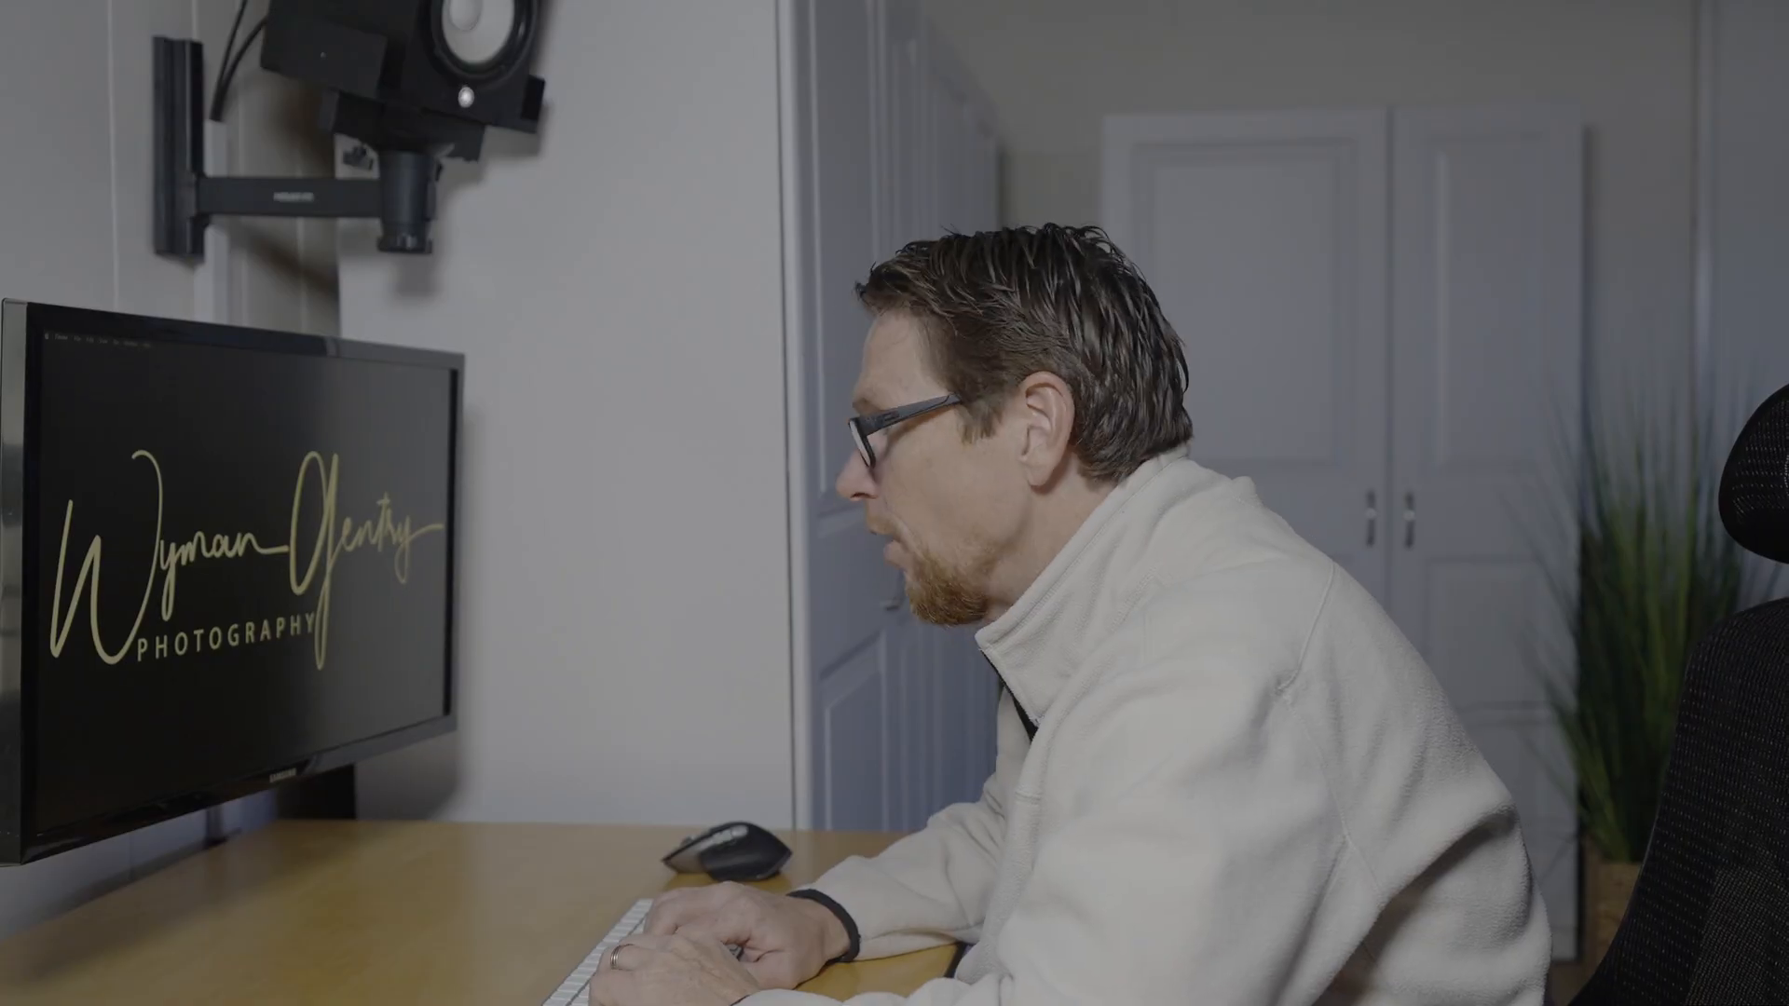